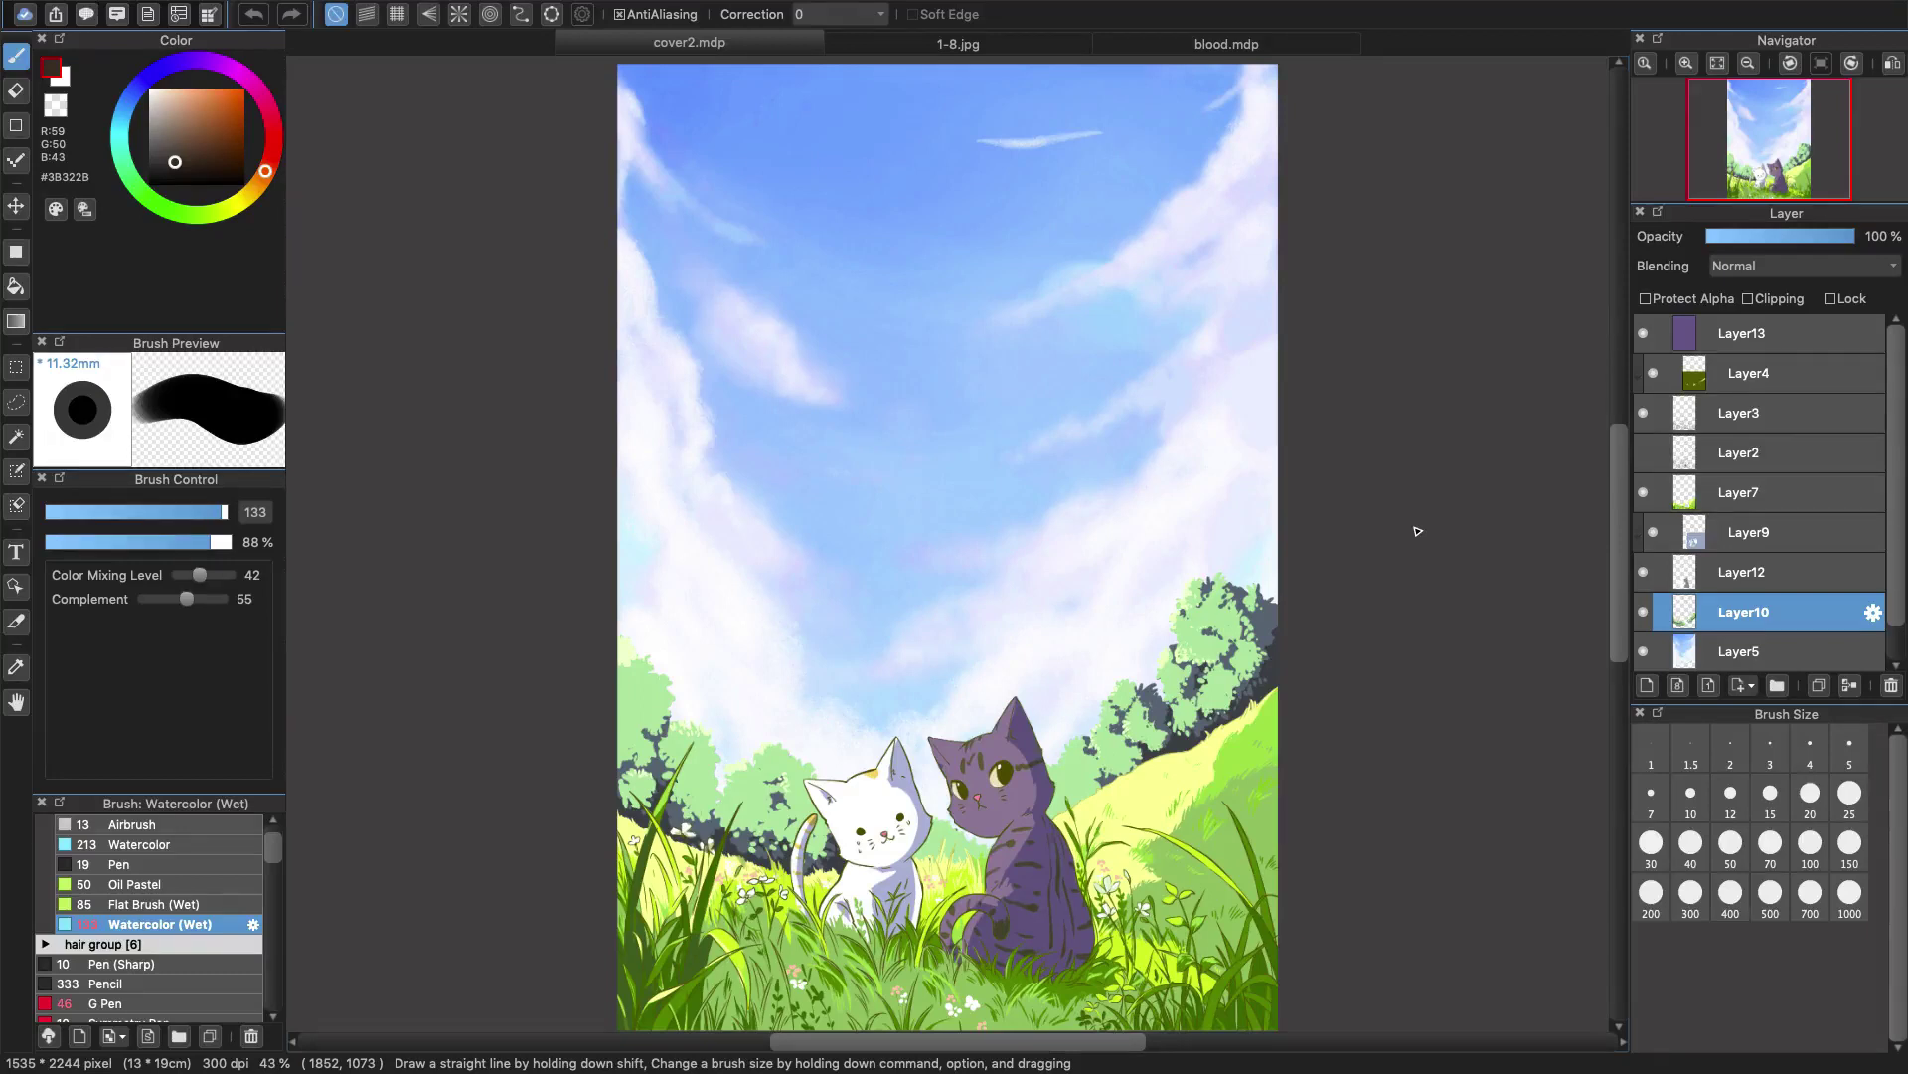
Switch to the Lasso tool and bring up the 1-8.jpg tree artwork.
key("l")
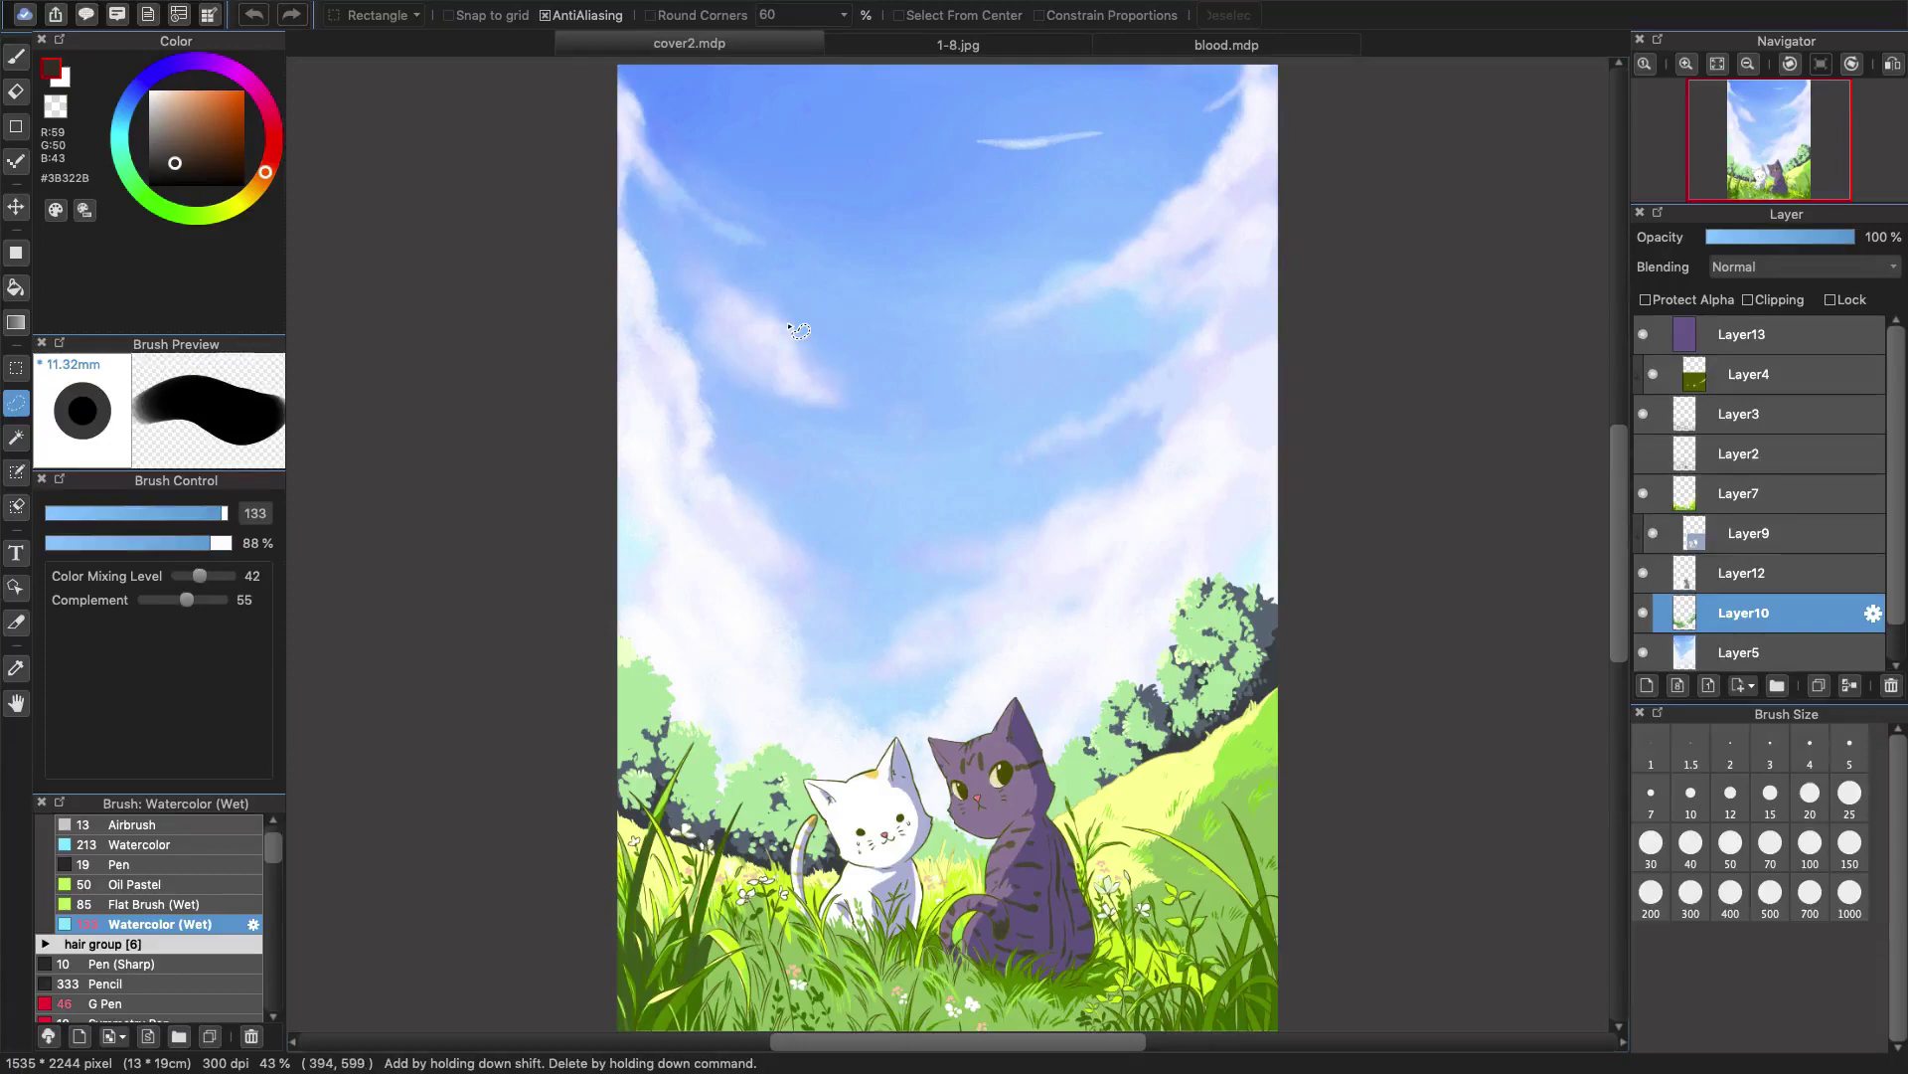
left_click(903, 45)
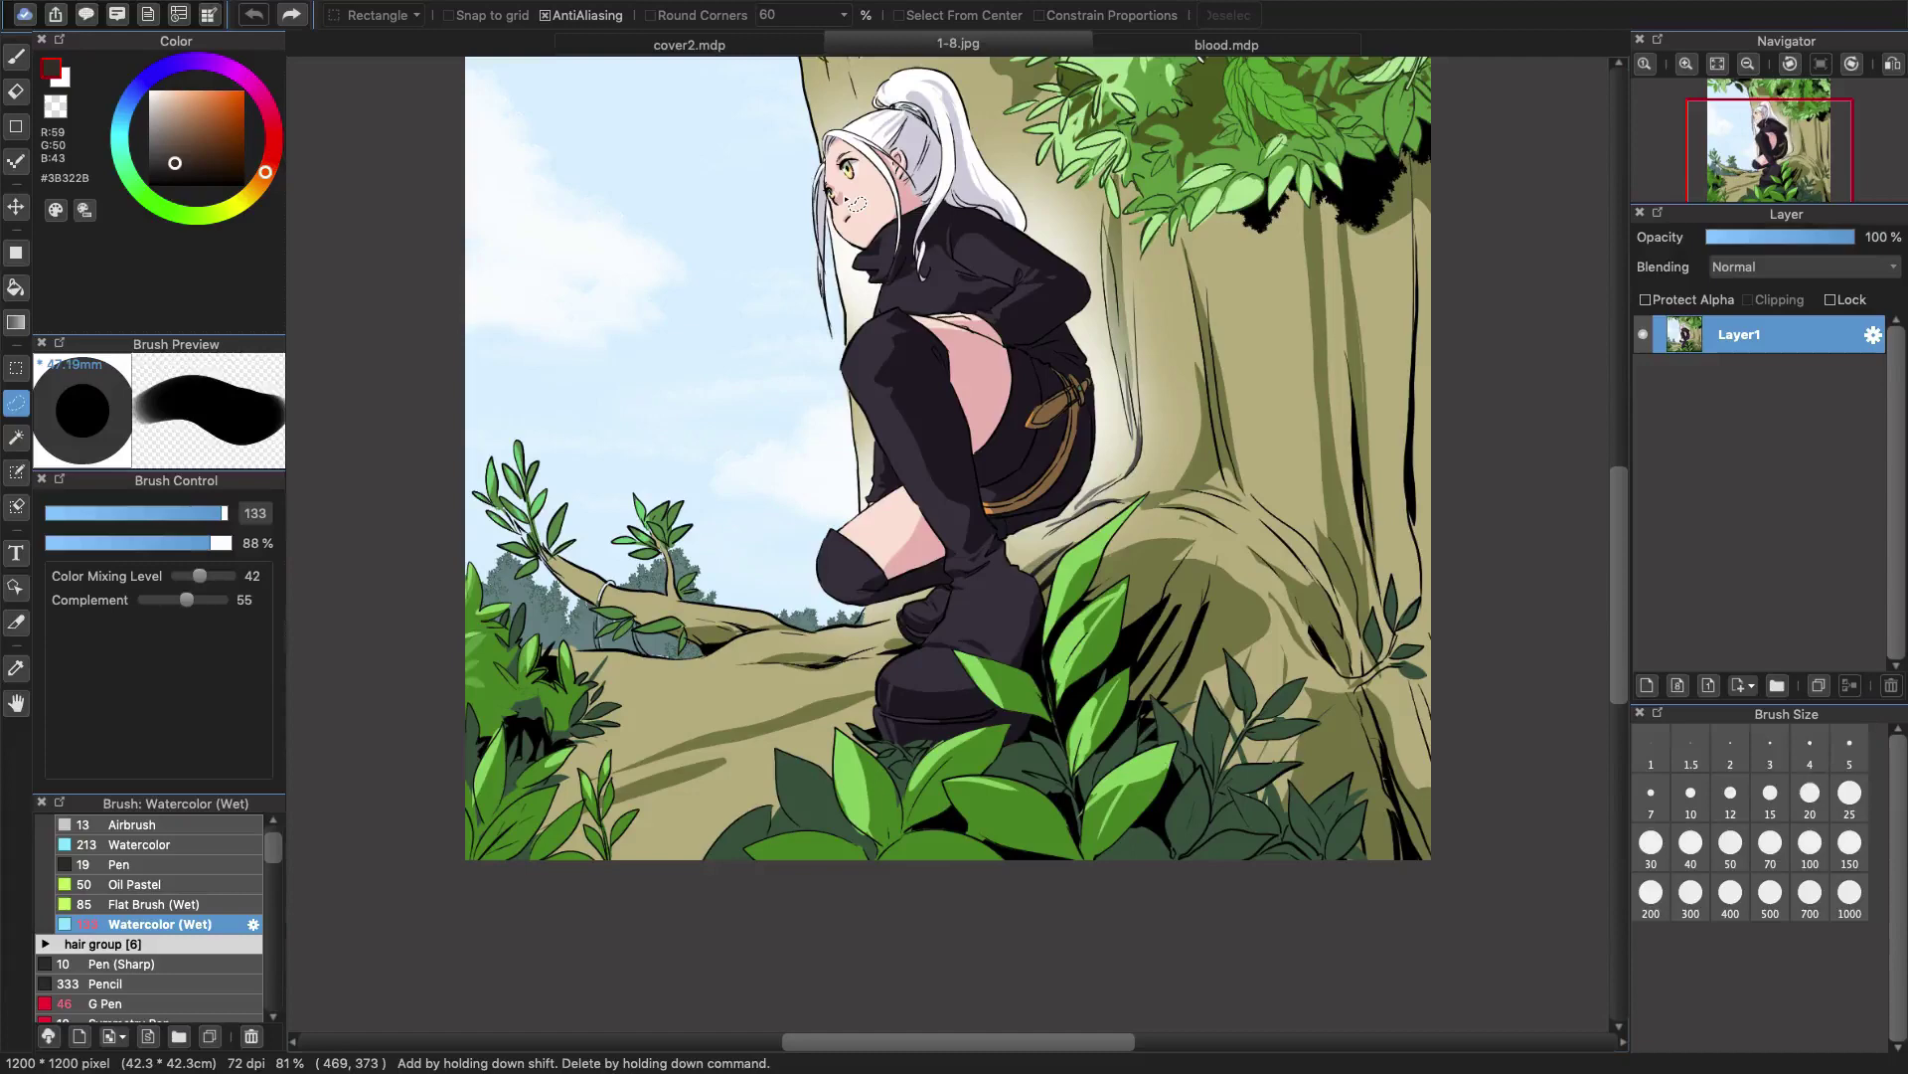
Lasso the foreground leaves and tree base along the bottom edge of the illustration.
left_click_drag(1623, 545, 1623, 517)
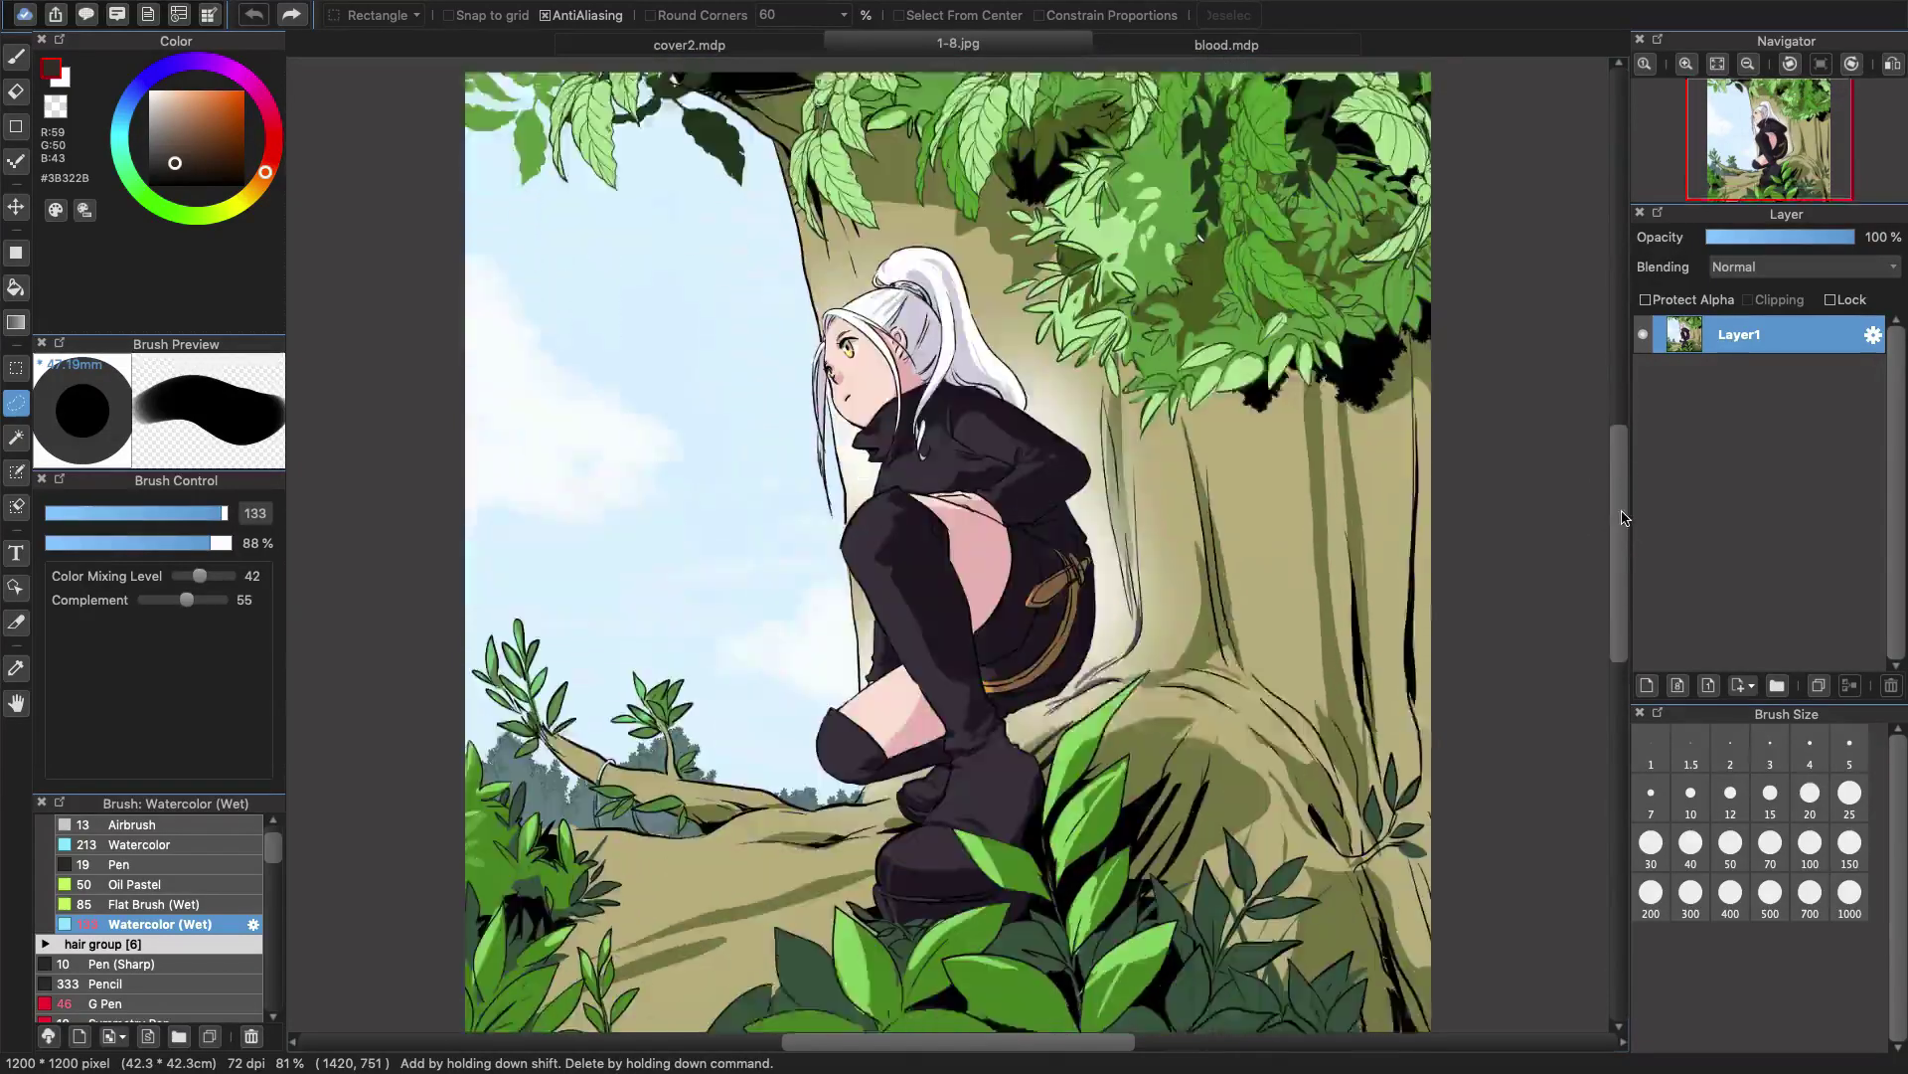
scroll(1623, 517, "down", 2)
left_click(1643, 334)
left_click(1644, 334)
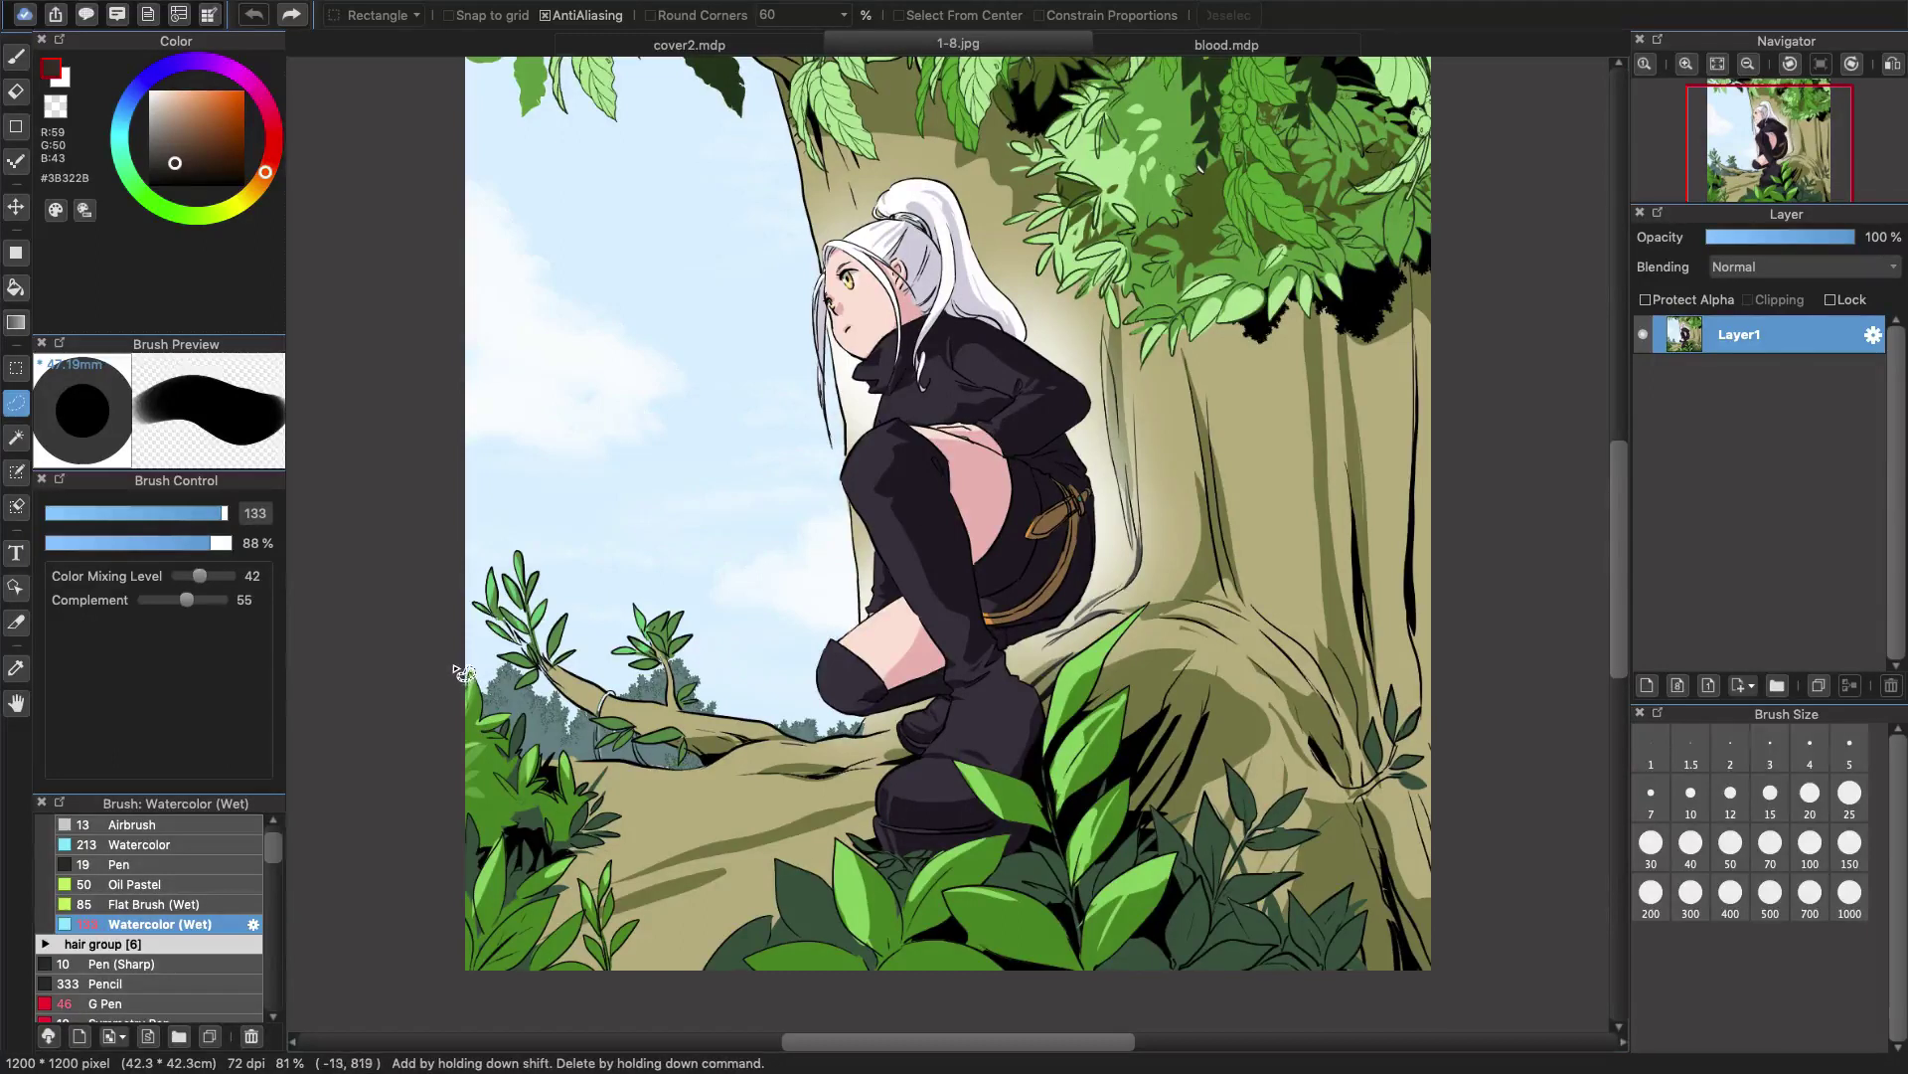
mouse_move(451, 664)
left_mouse_down()
mouse_move(462, 641)
mouse_move(664, 840)
mouse_move(784, 873)
mouse_move(982, 790)
mouse_move(1074, 644)
mouse_move(1183, 636)
mouse_move(1252, 750)
mouse_move(1362, 815)
mouse_move(1083, 996)
mouse_move(490, 1010)
mouse_move(447, 575)
left_mouse_up()
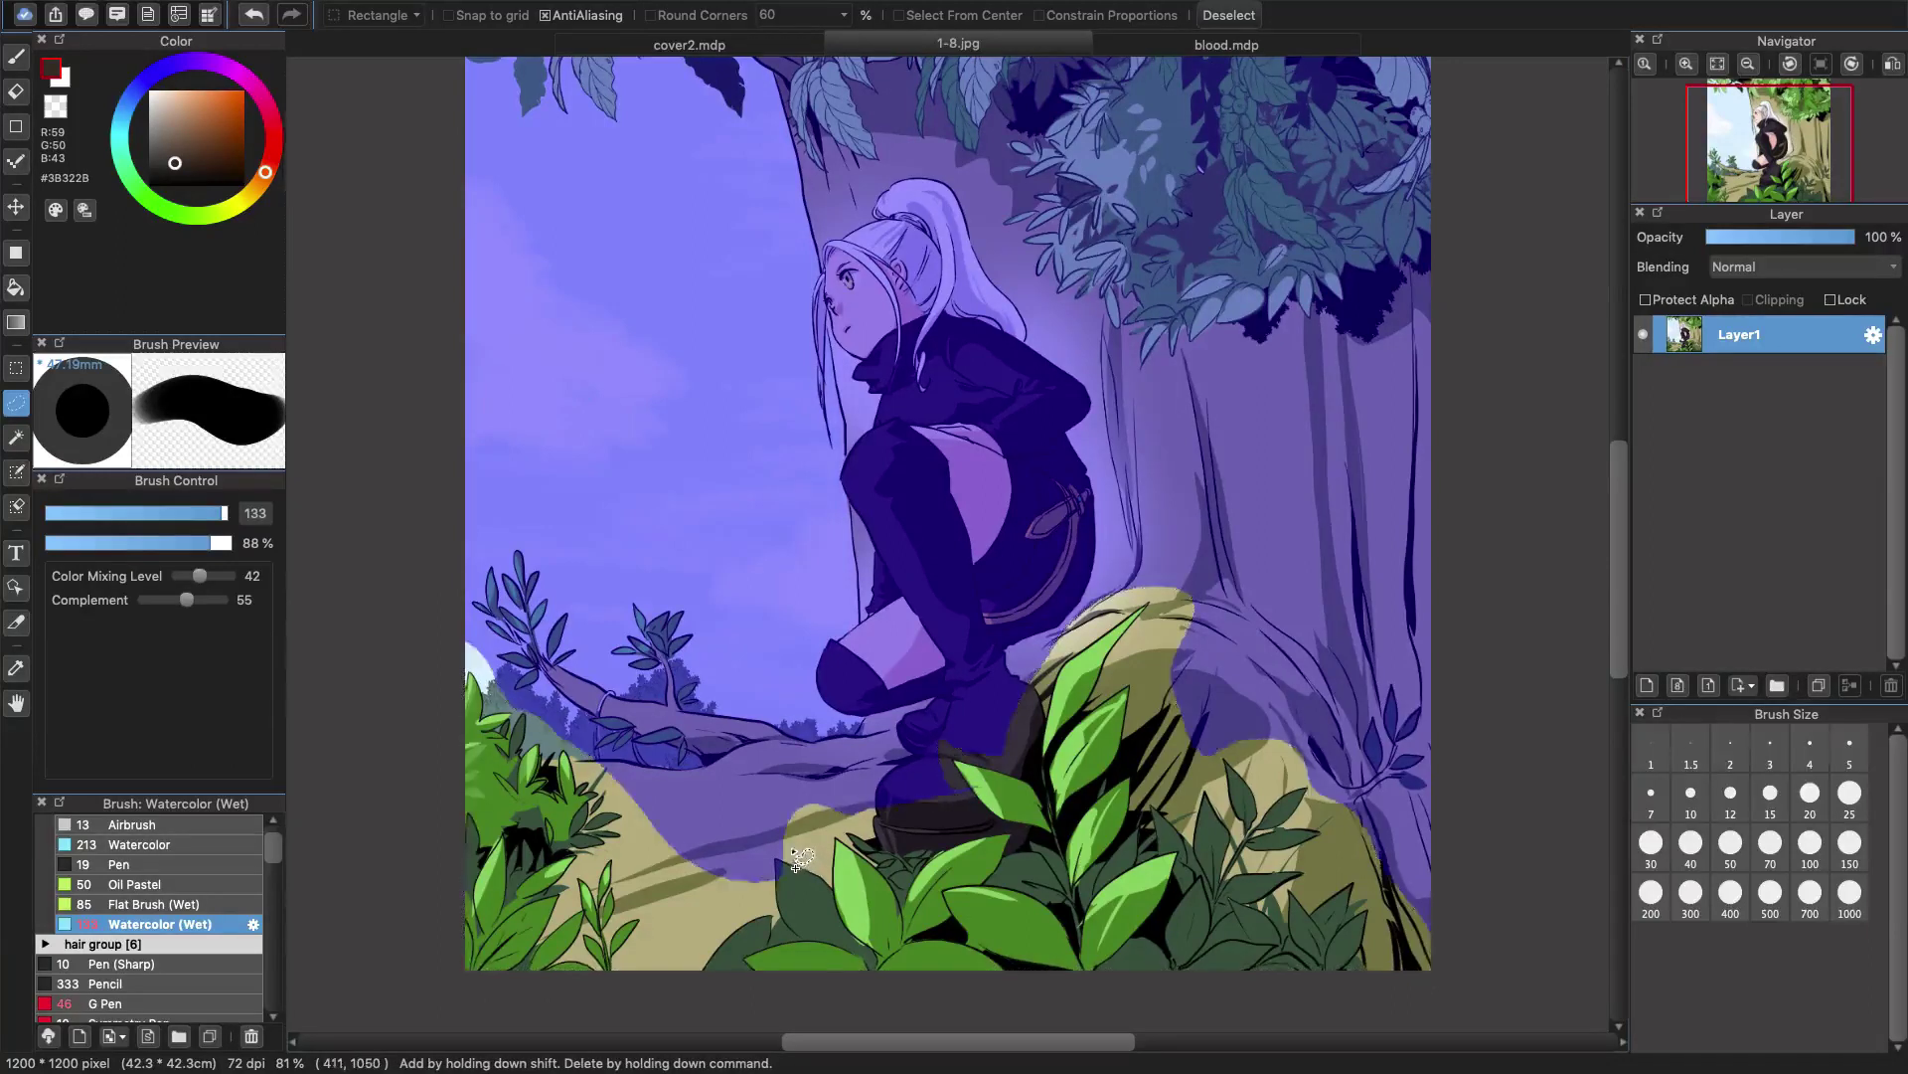
mouse_move(994, 767)
left_mouse_down()
mouse_move(956, 790)
mouse_move(1009, 783)
mouse_move(994, 771)
left_mouse_up()
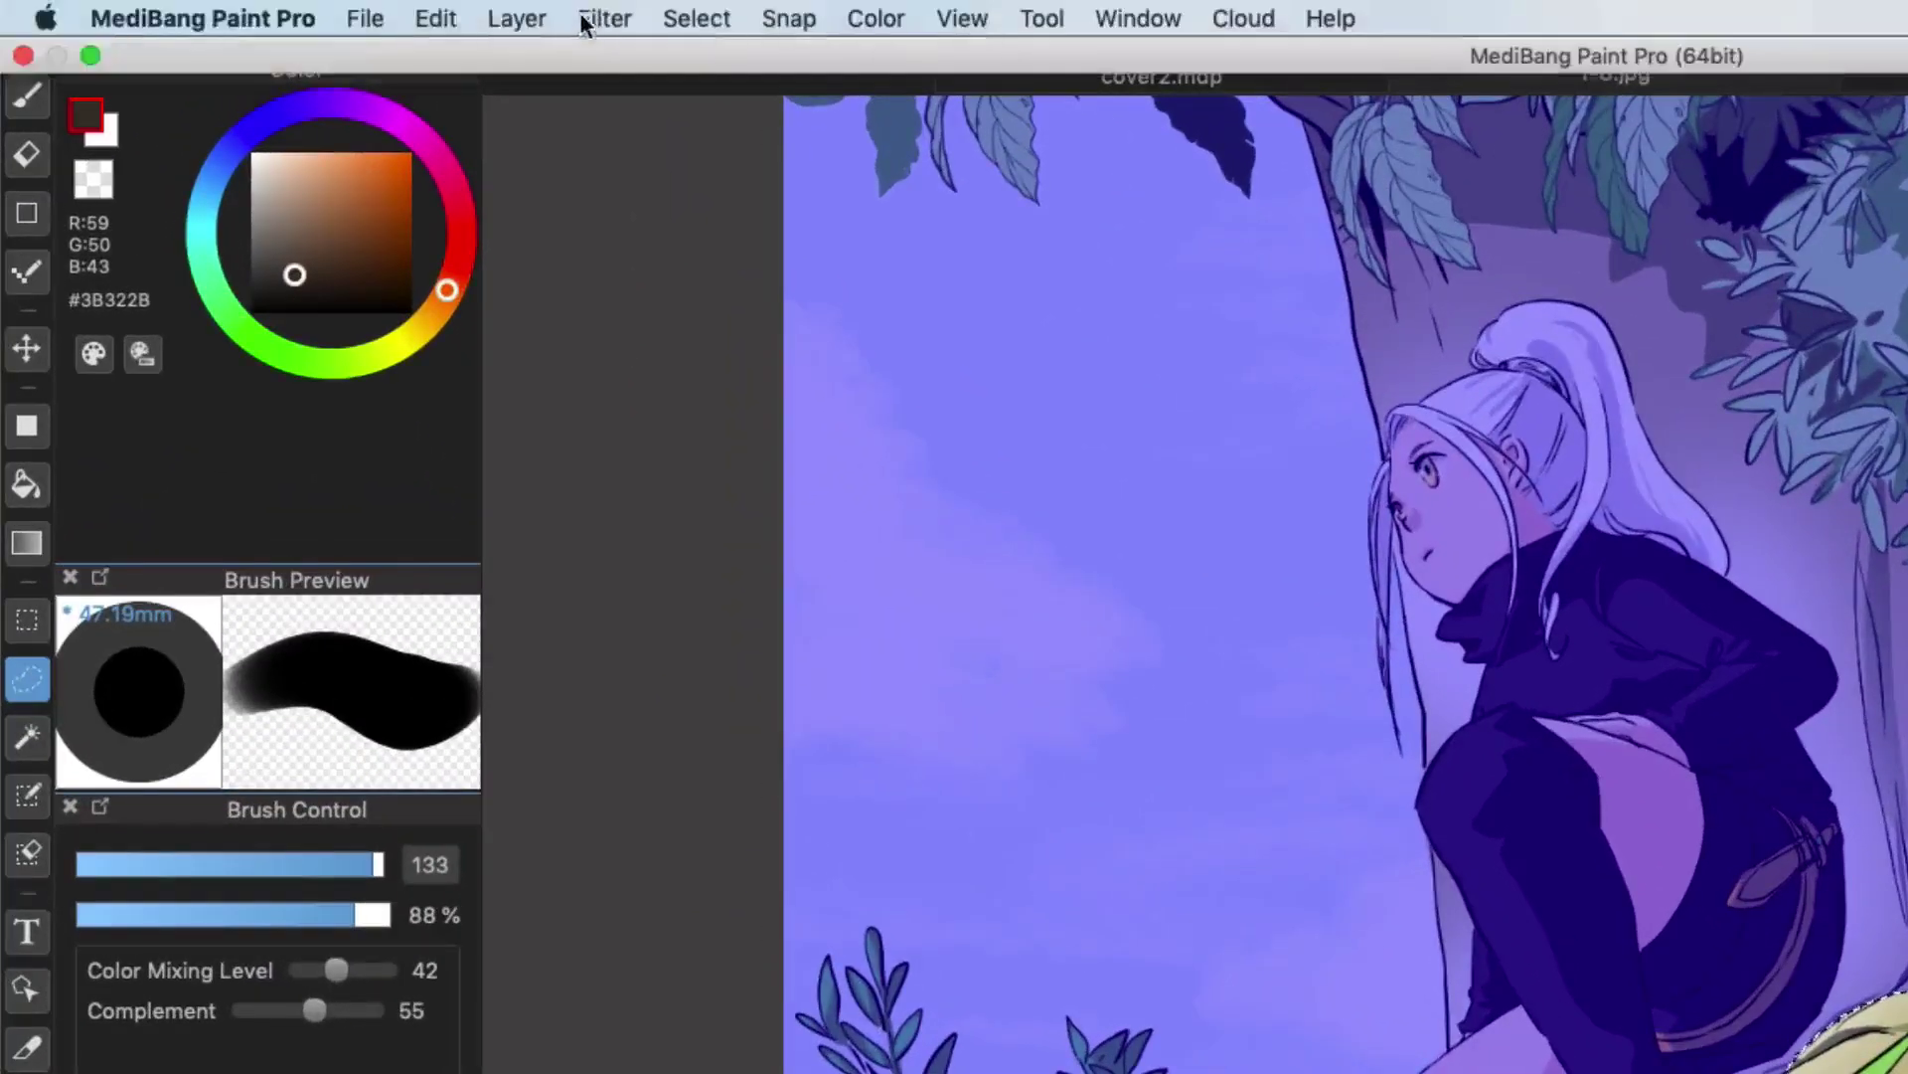
Copy the selected foliage and paste it as a new Layer2.
left_click(263, 12)
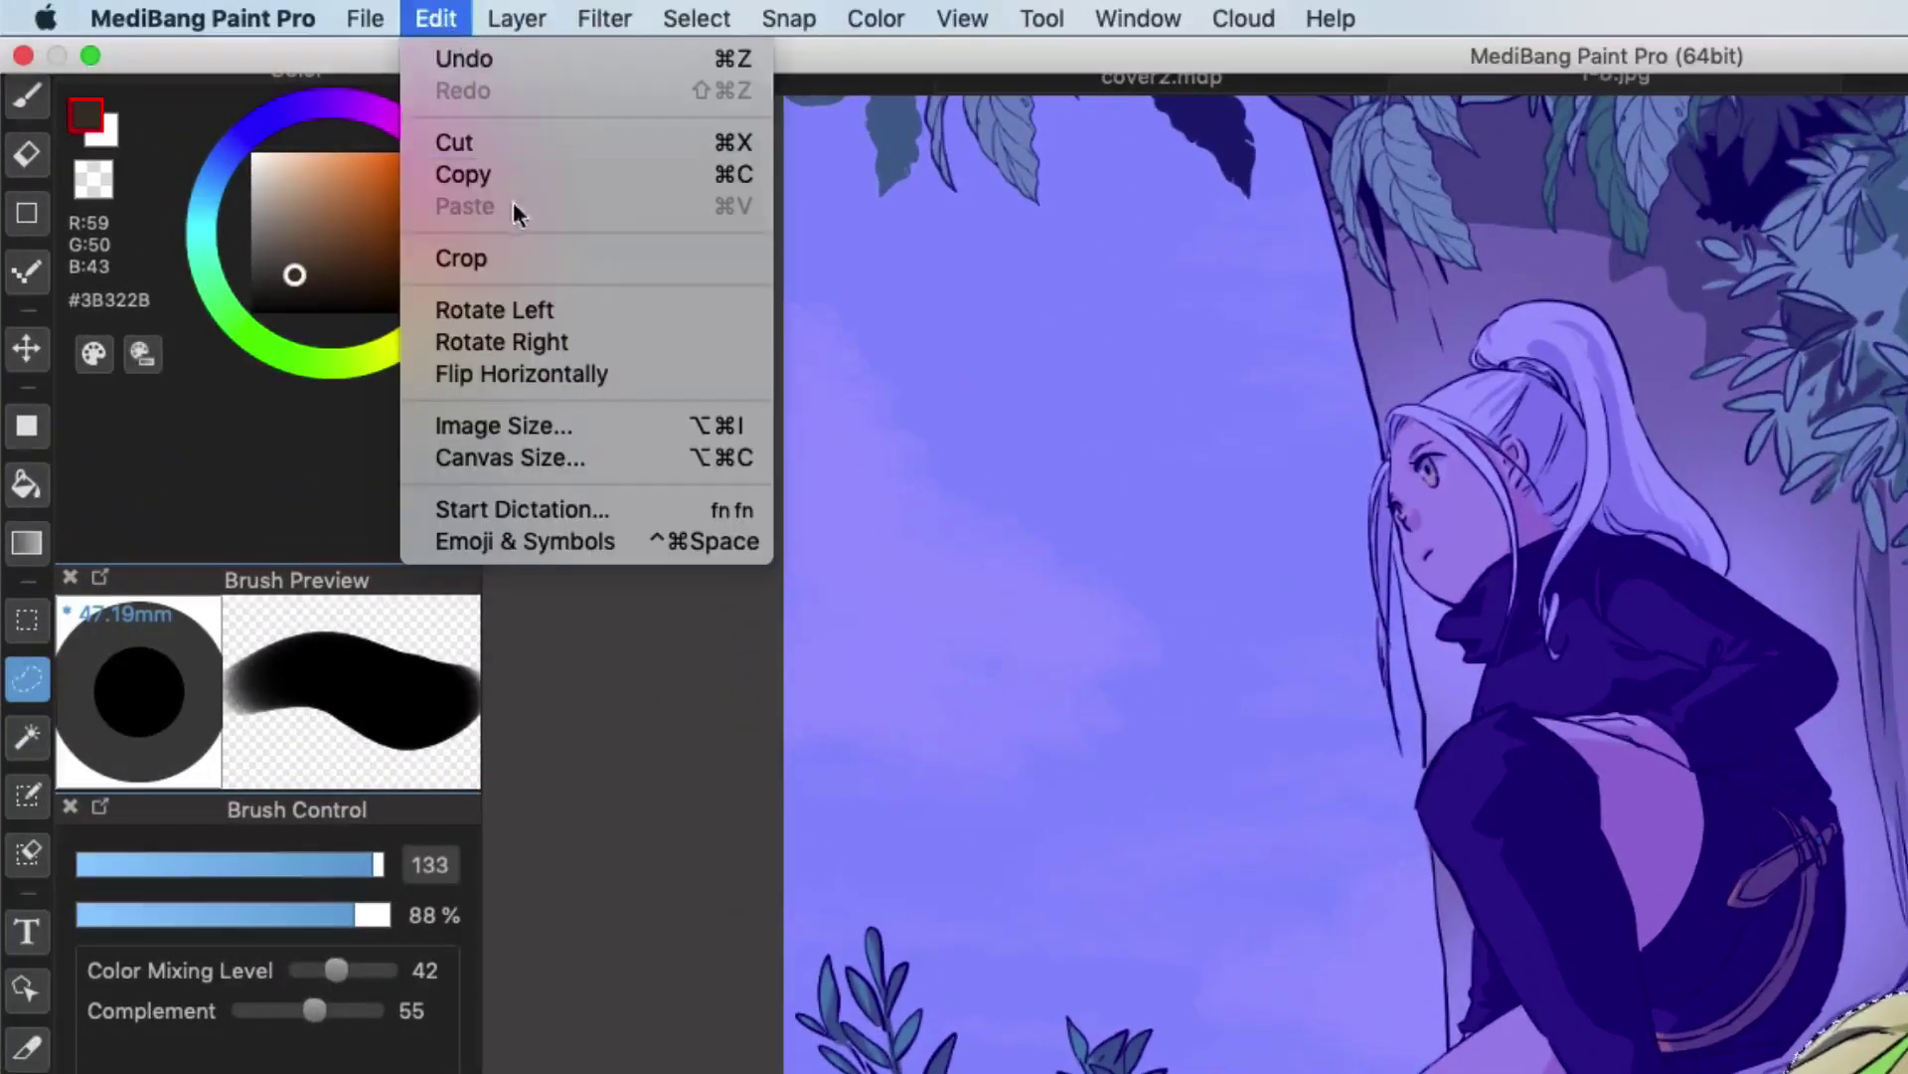
left_click(636, 177)
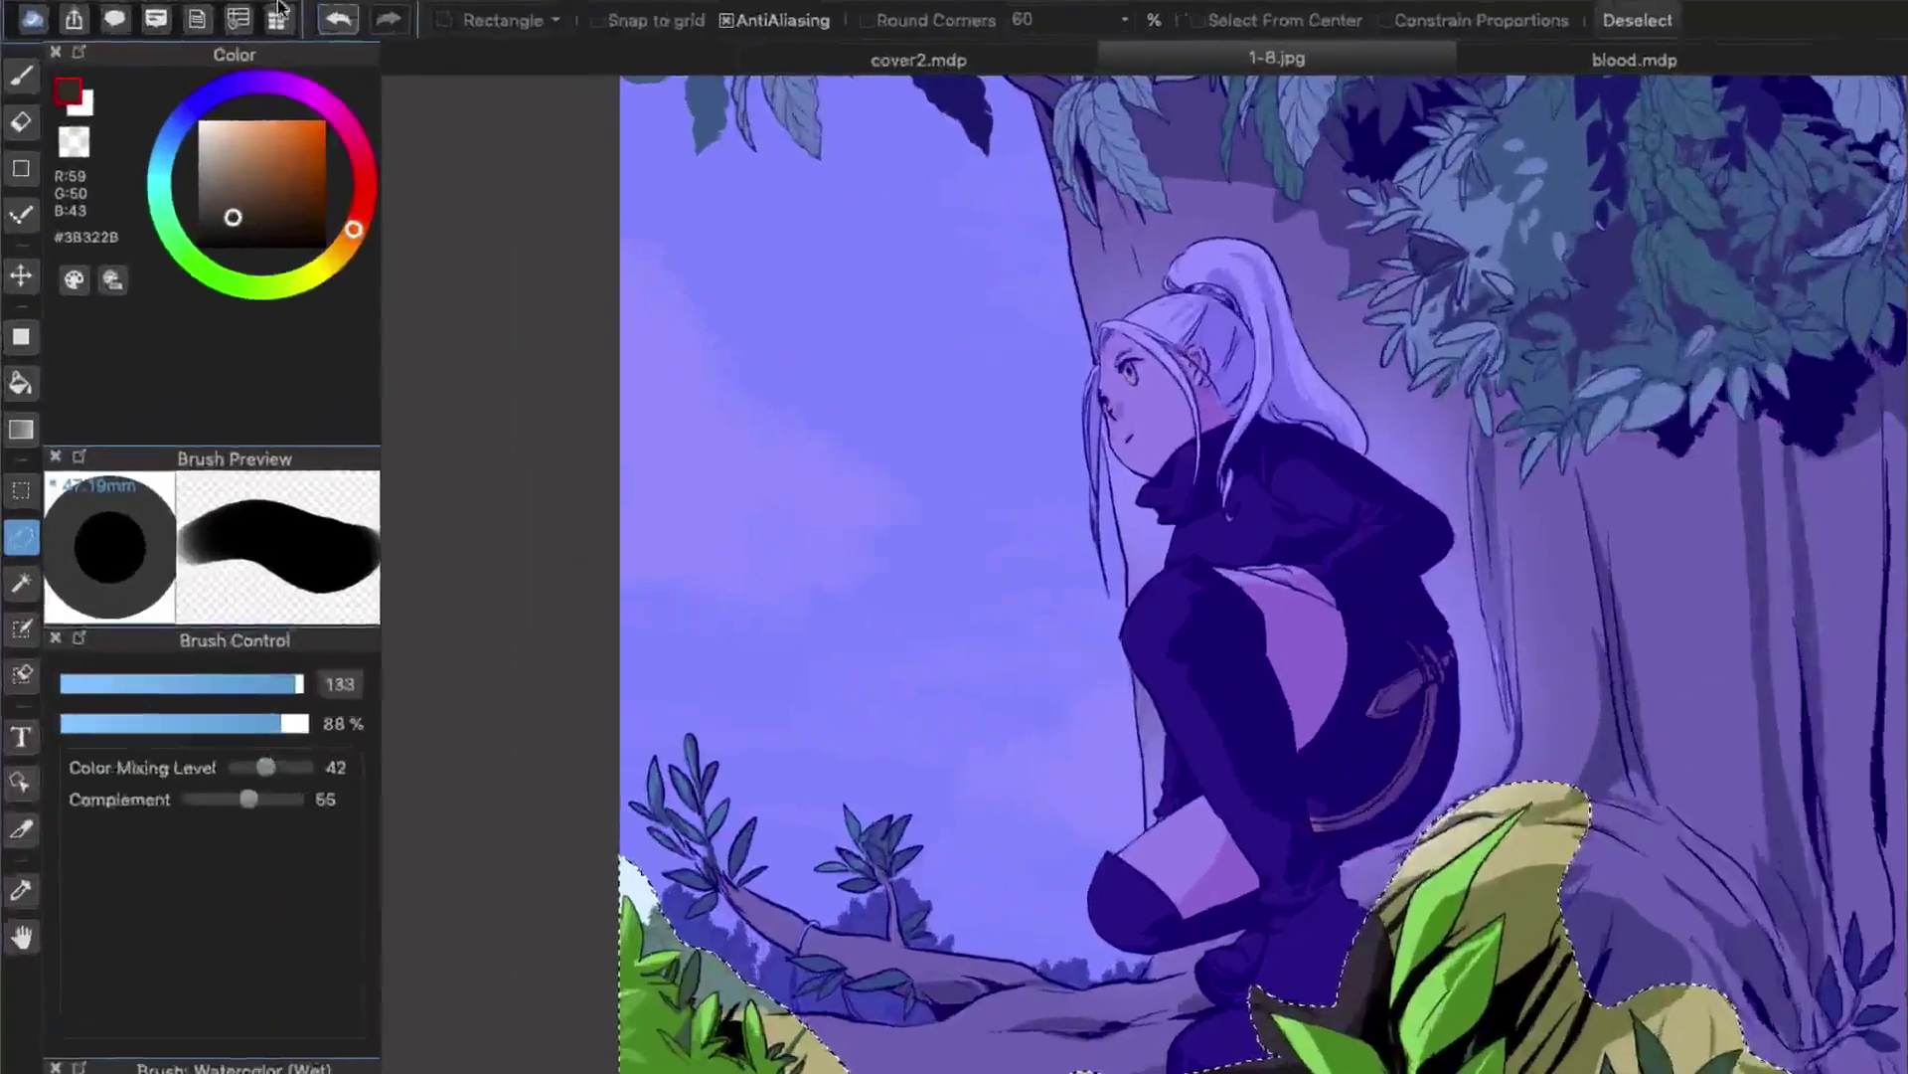
left_click(220, 9)
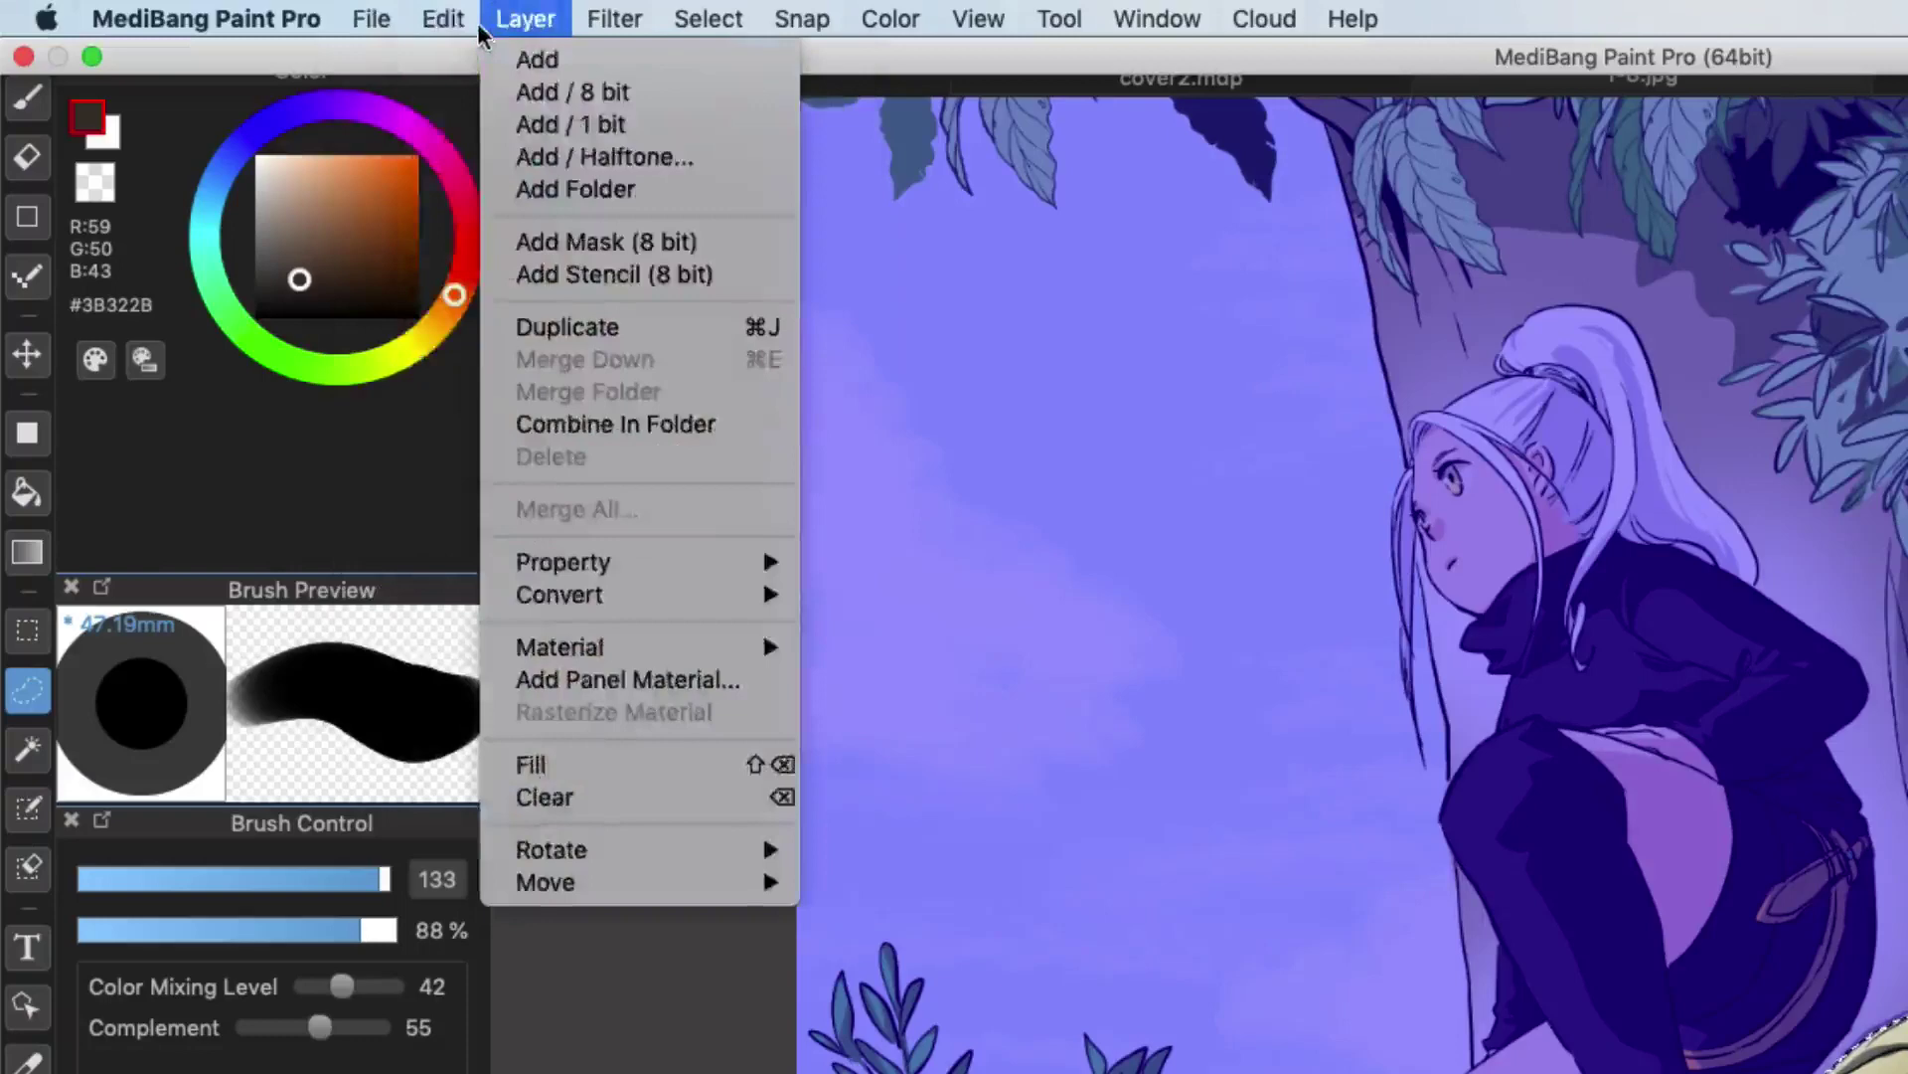
left_click(624, 201)
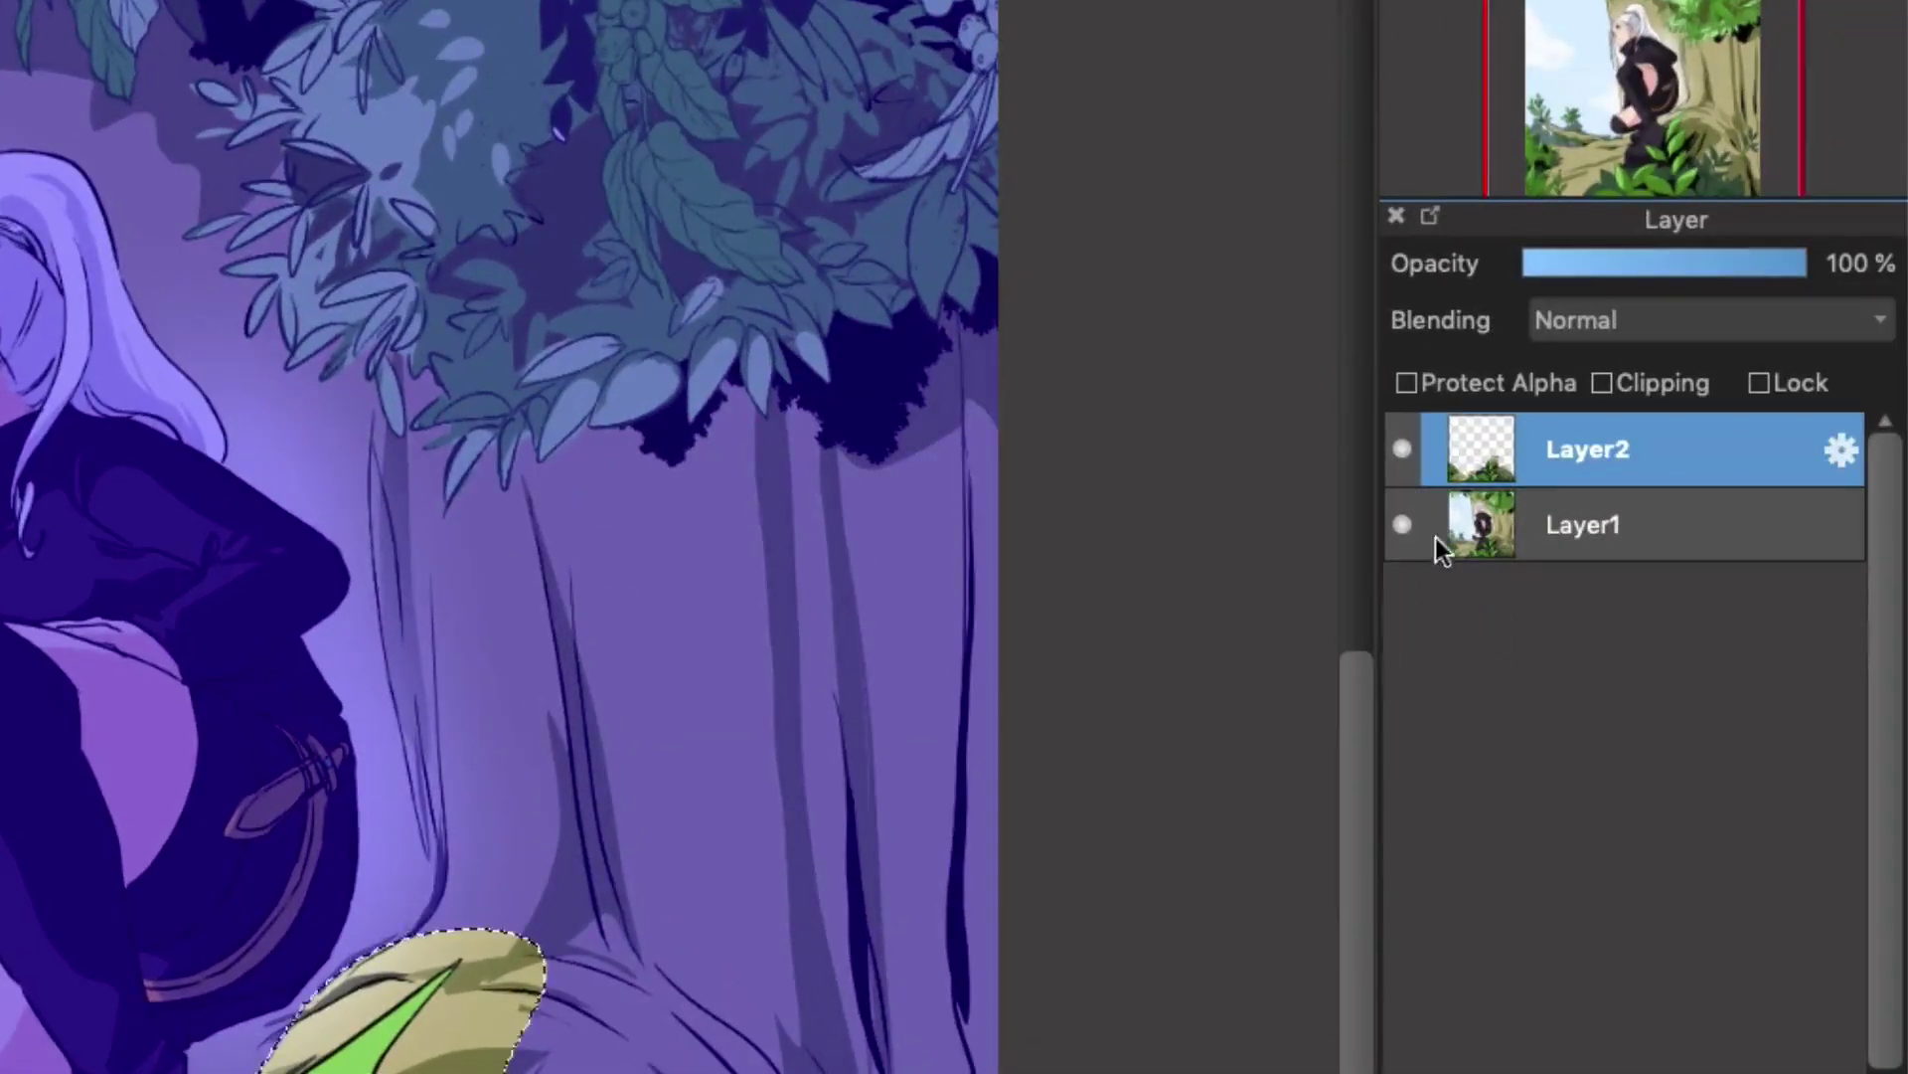
Hide Layer1 to check the pasted leaves, then restore it and clear the selection.
left_click(1402, 525)
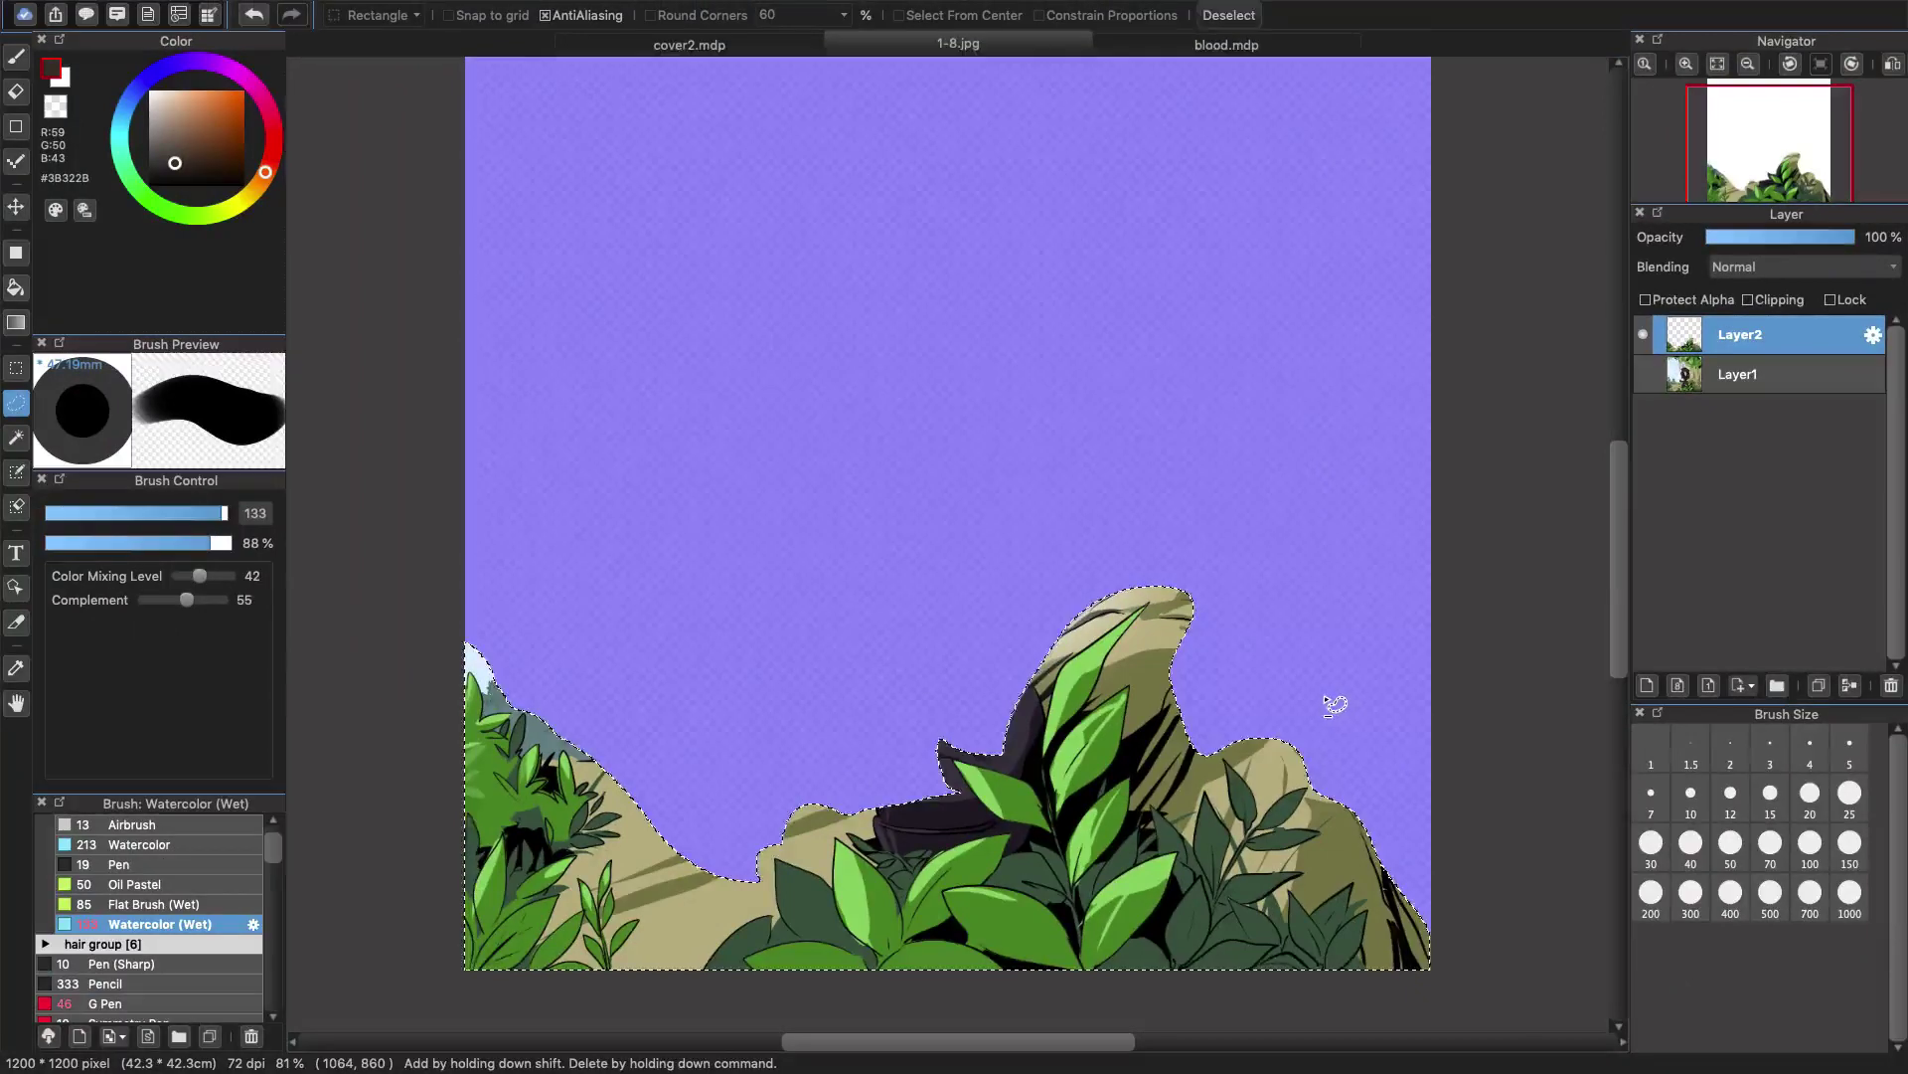
left_click(1335, 706)
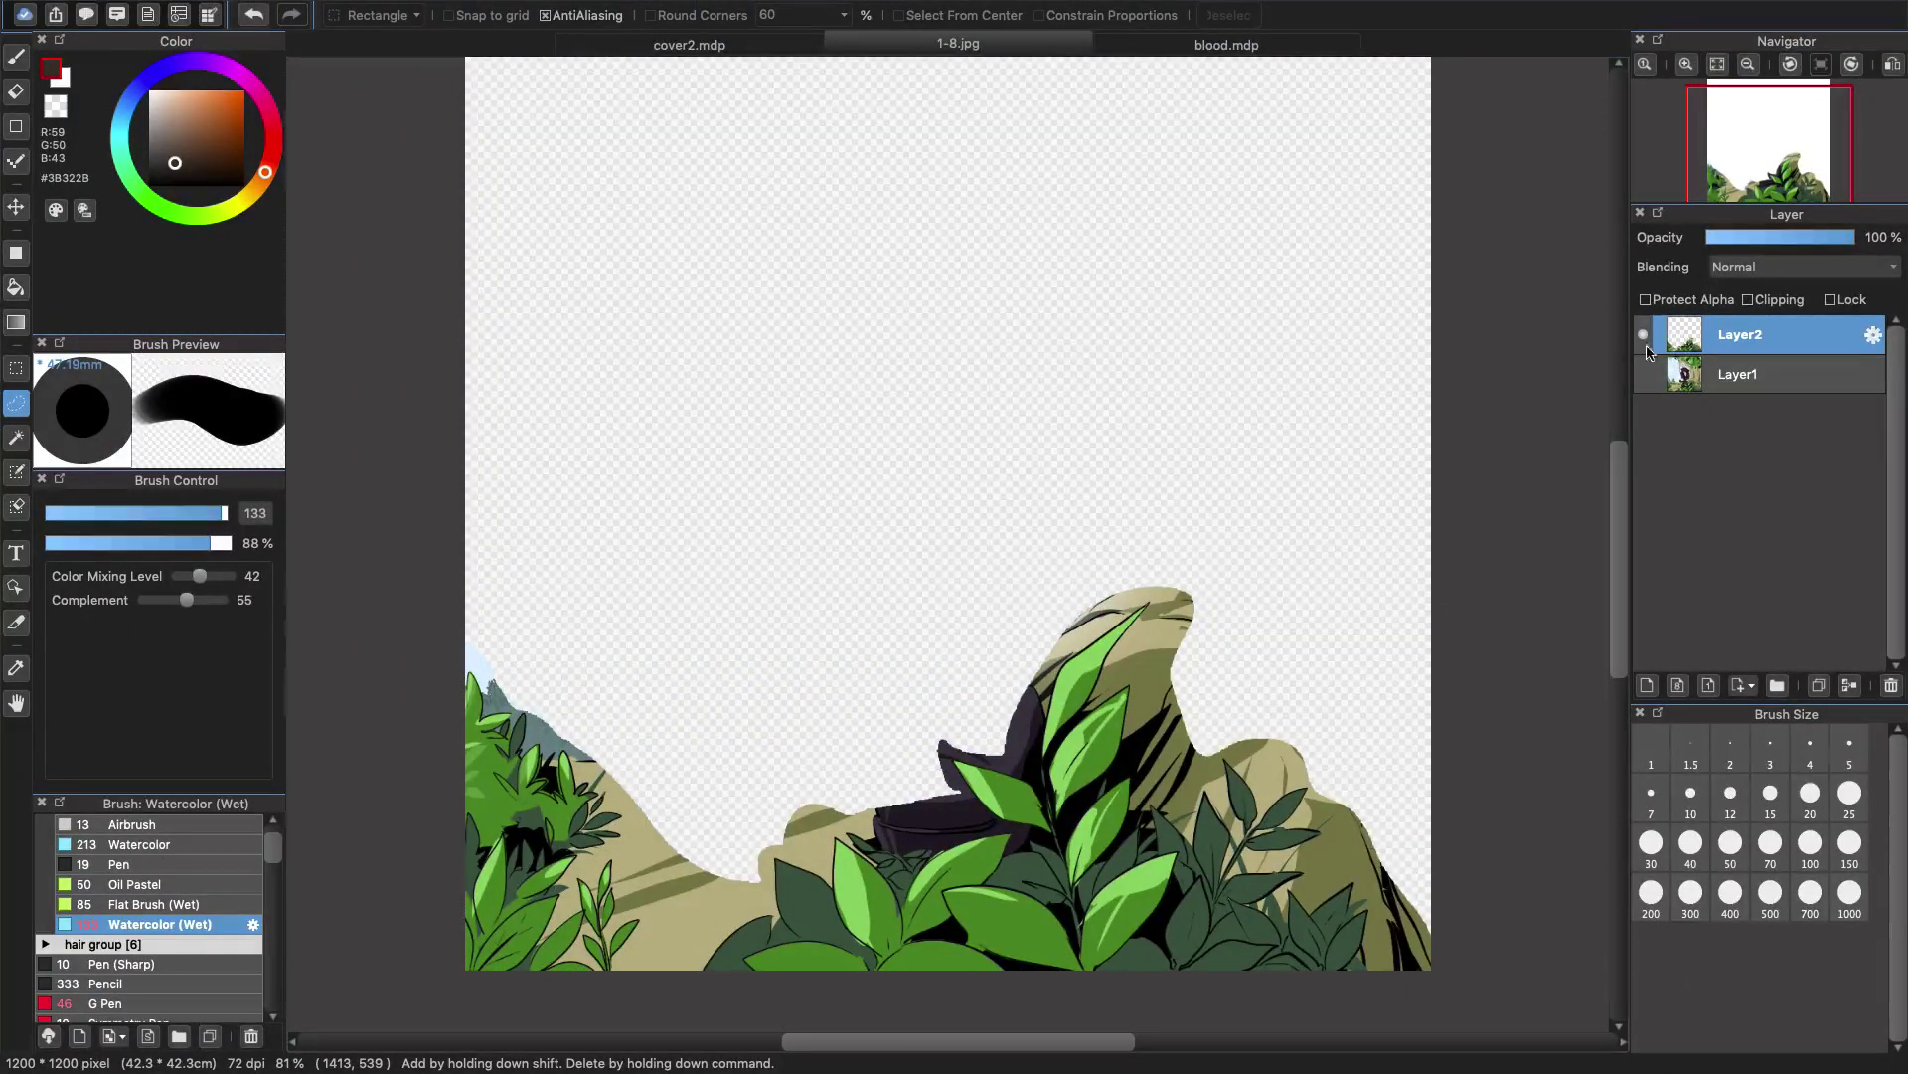
key("super+z")
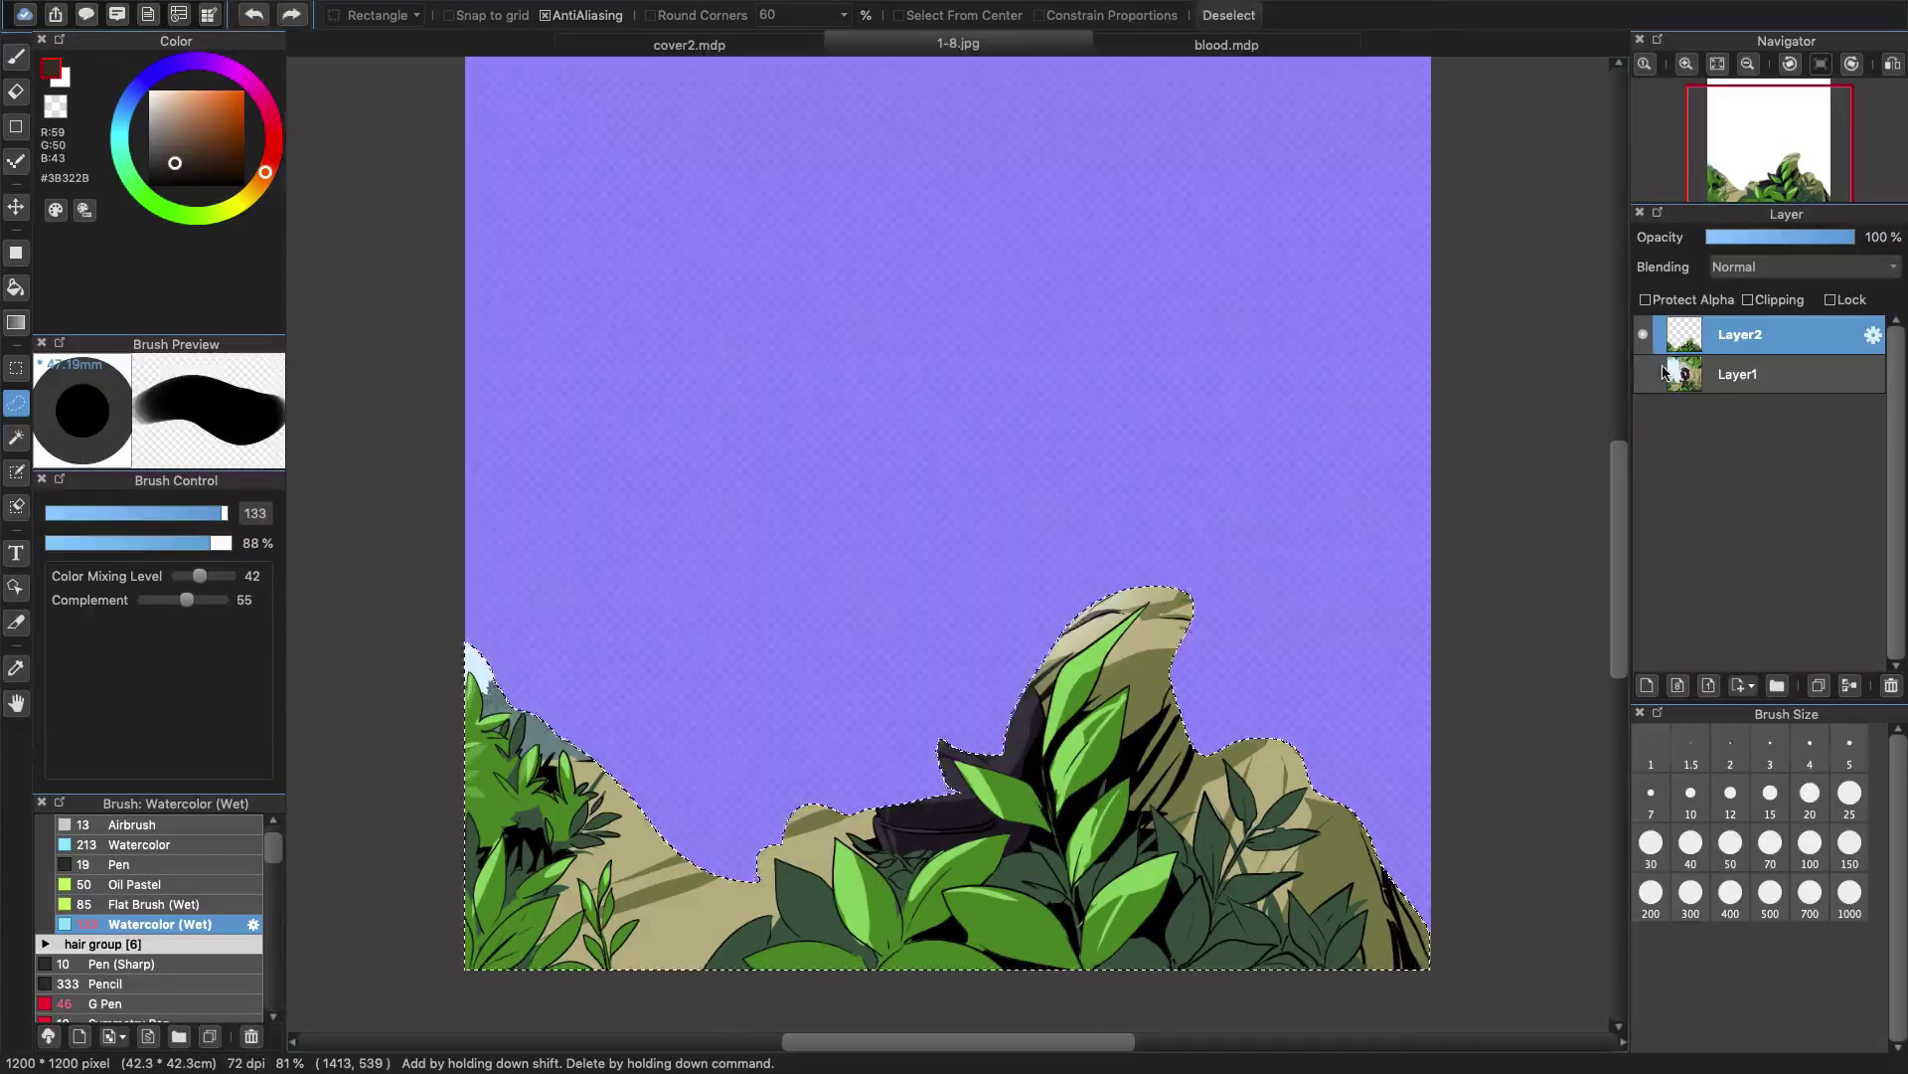
key("super+z")
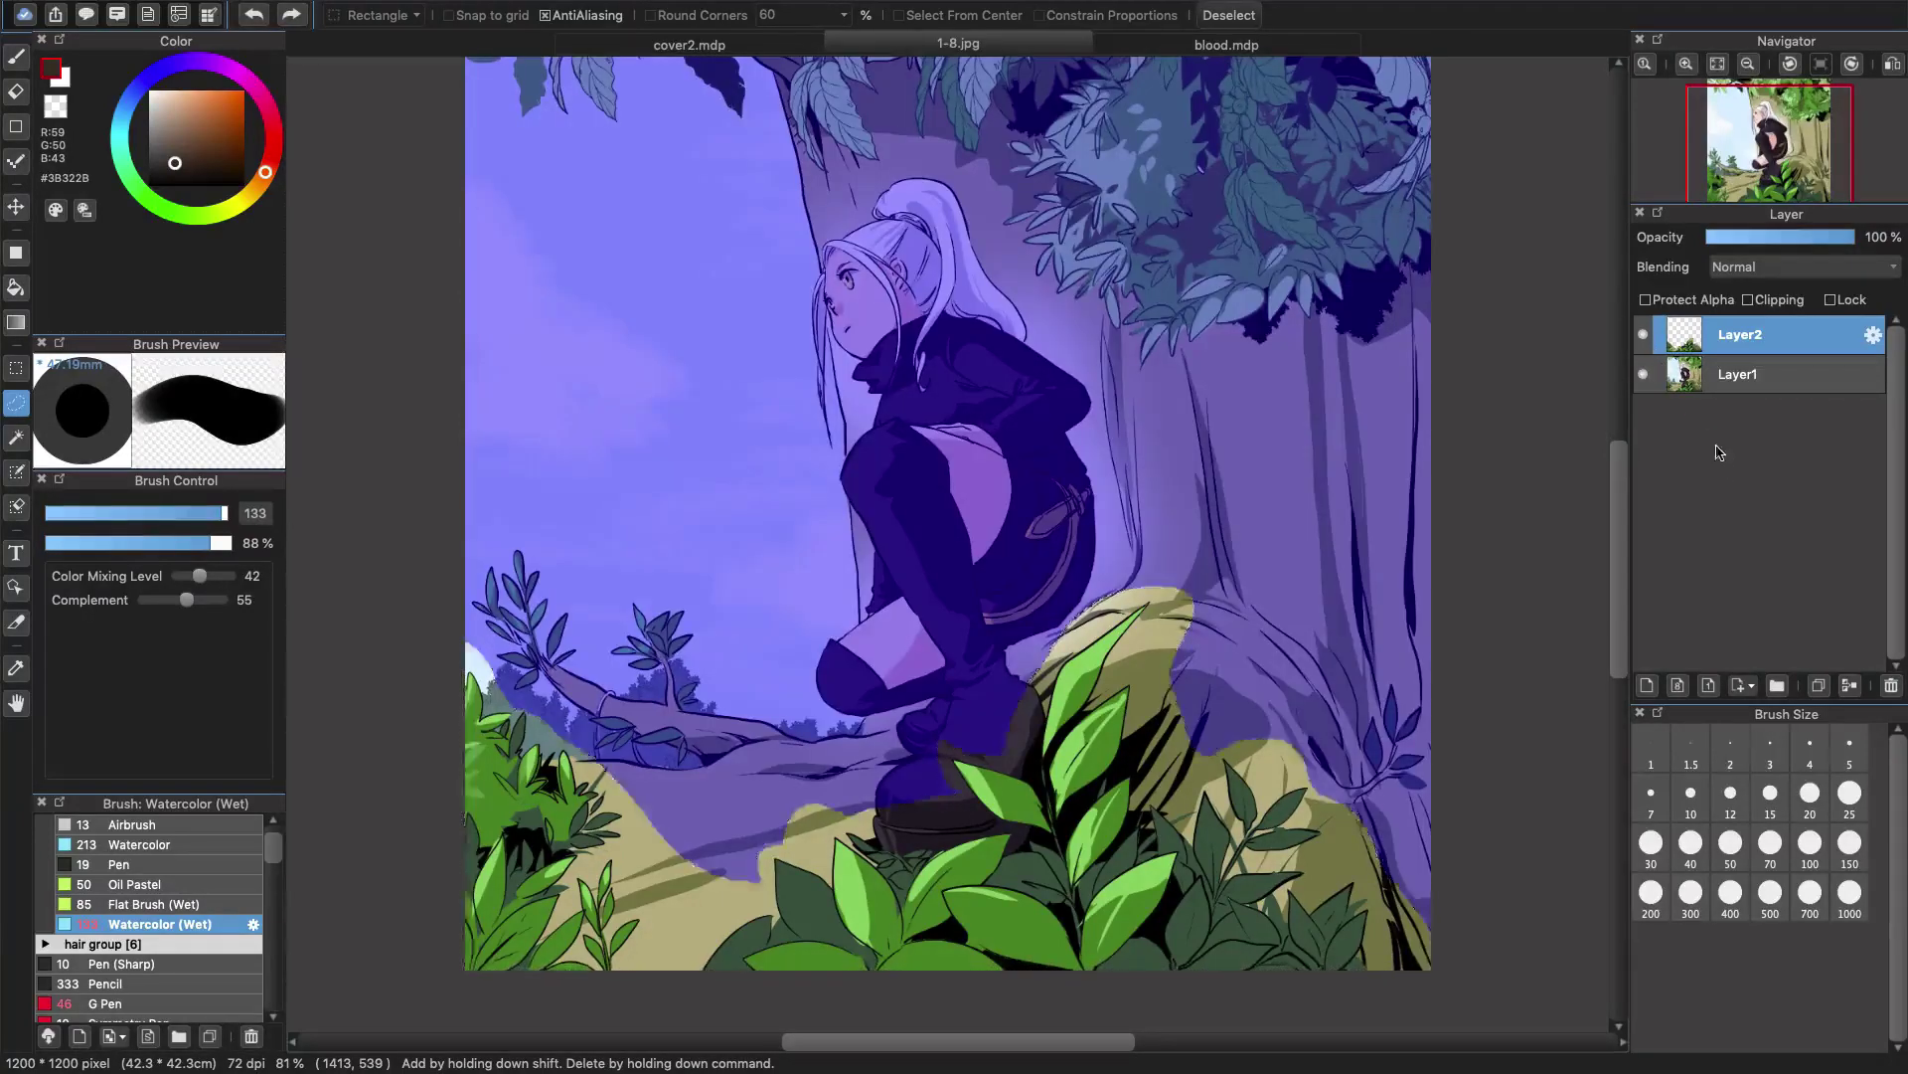
key("super+z")
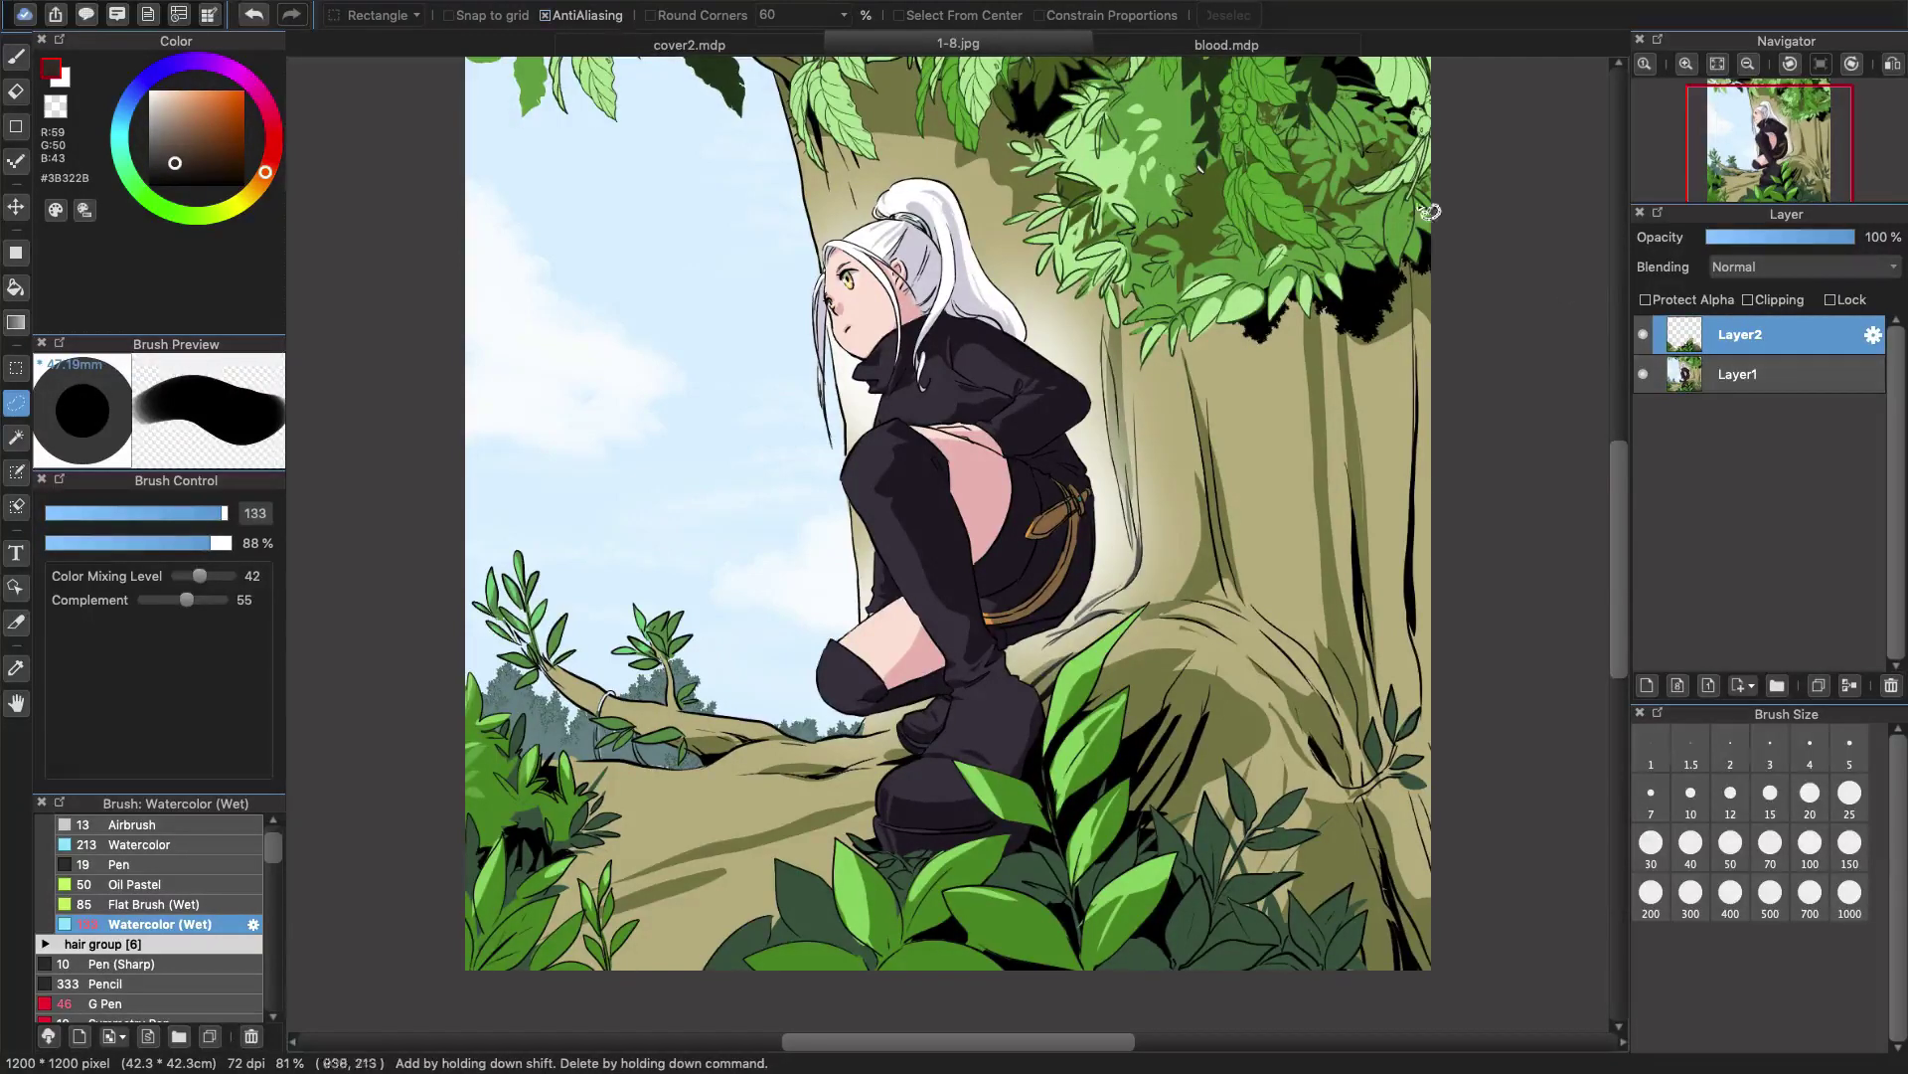
Reselect the foliage and preview a Lens Blur with radius 7.64.
key("super+shift+z")
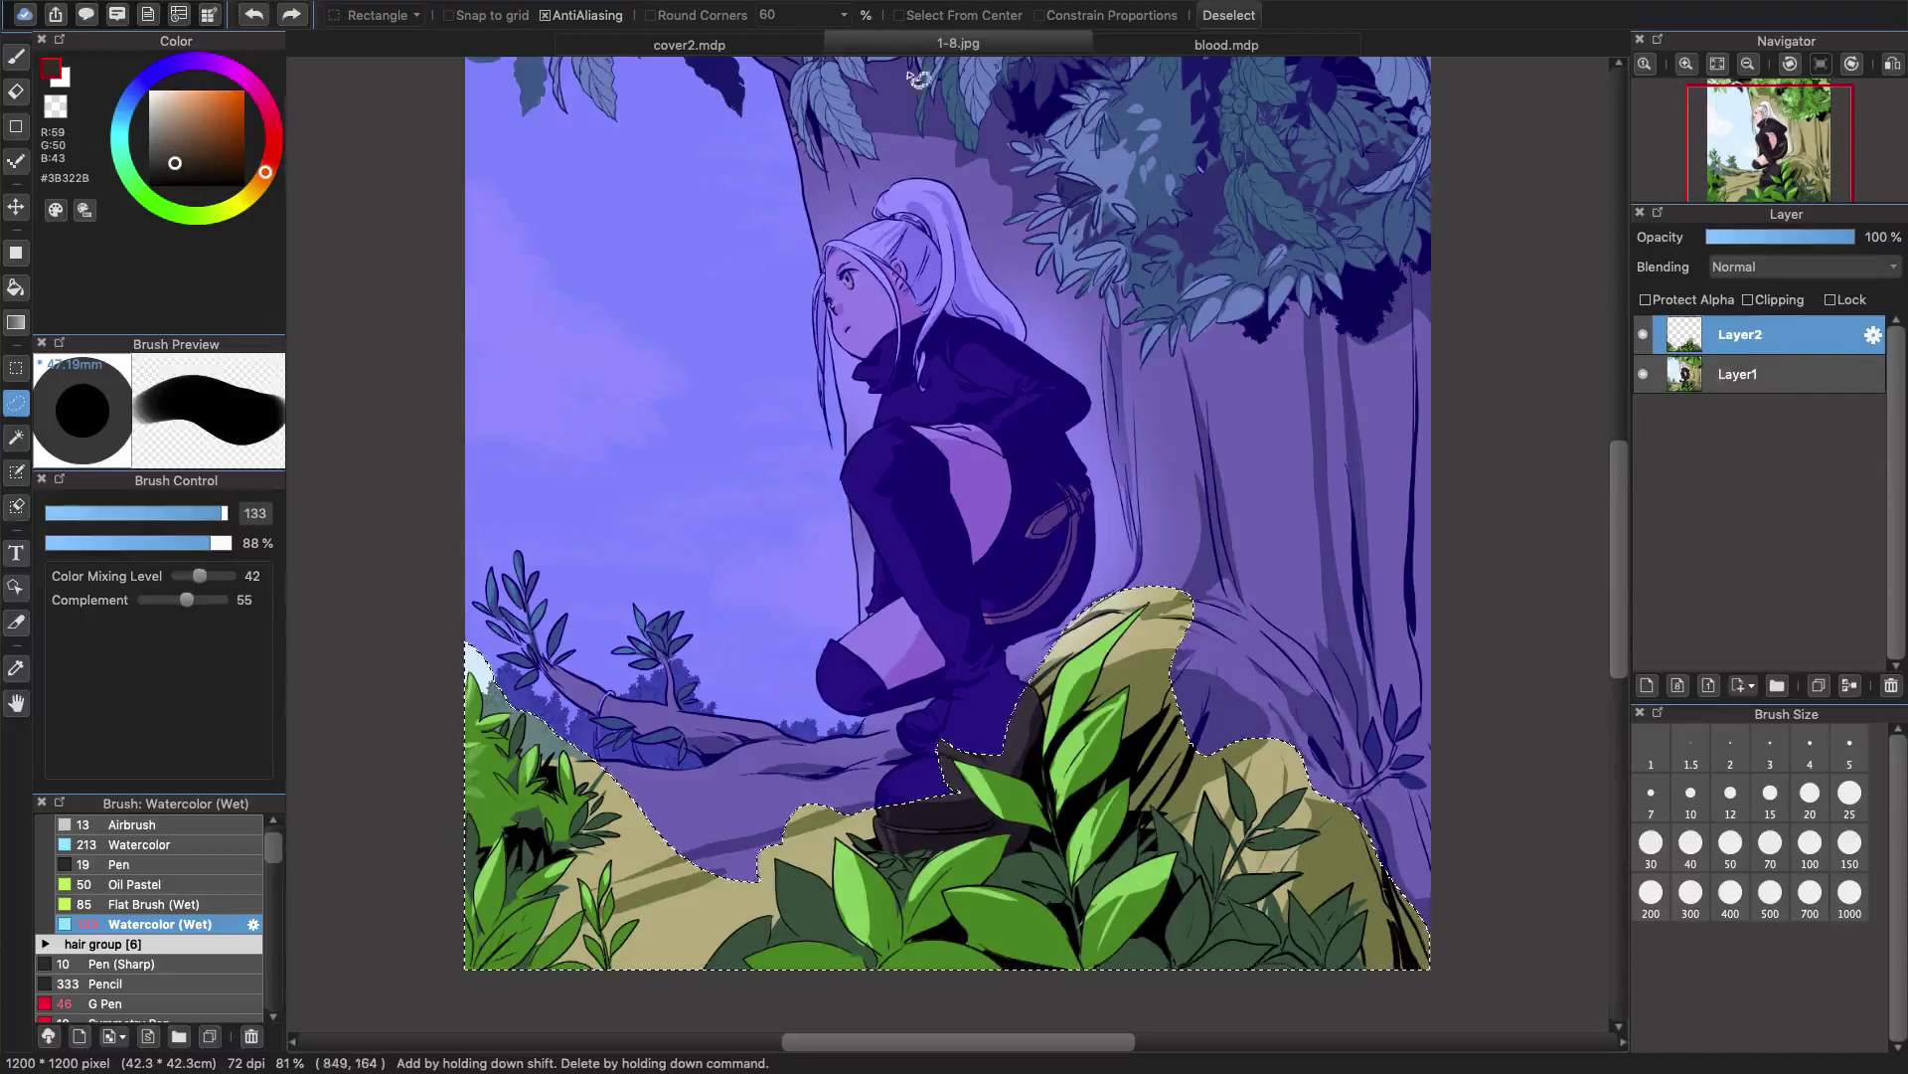
left_click(514, 2)
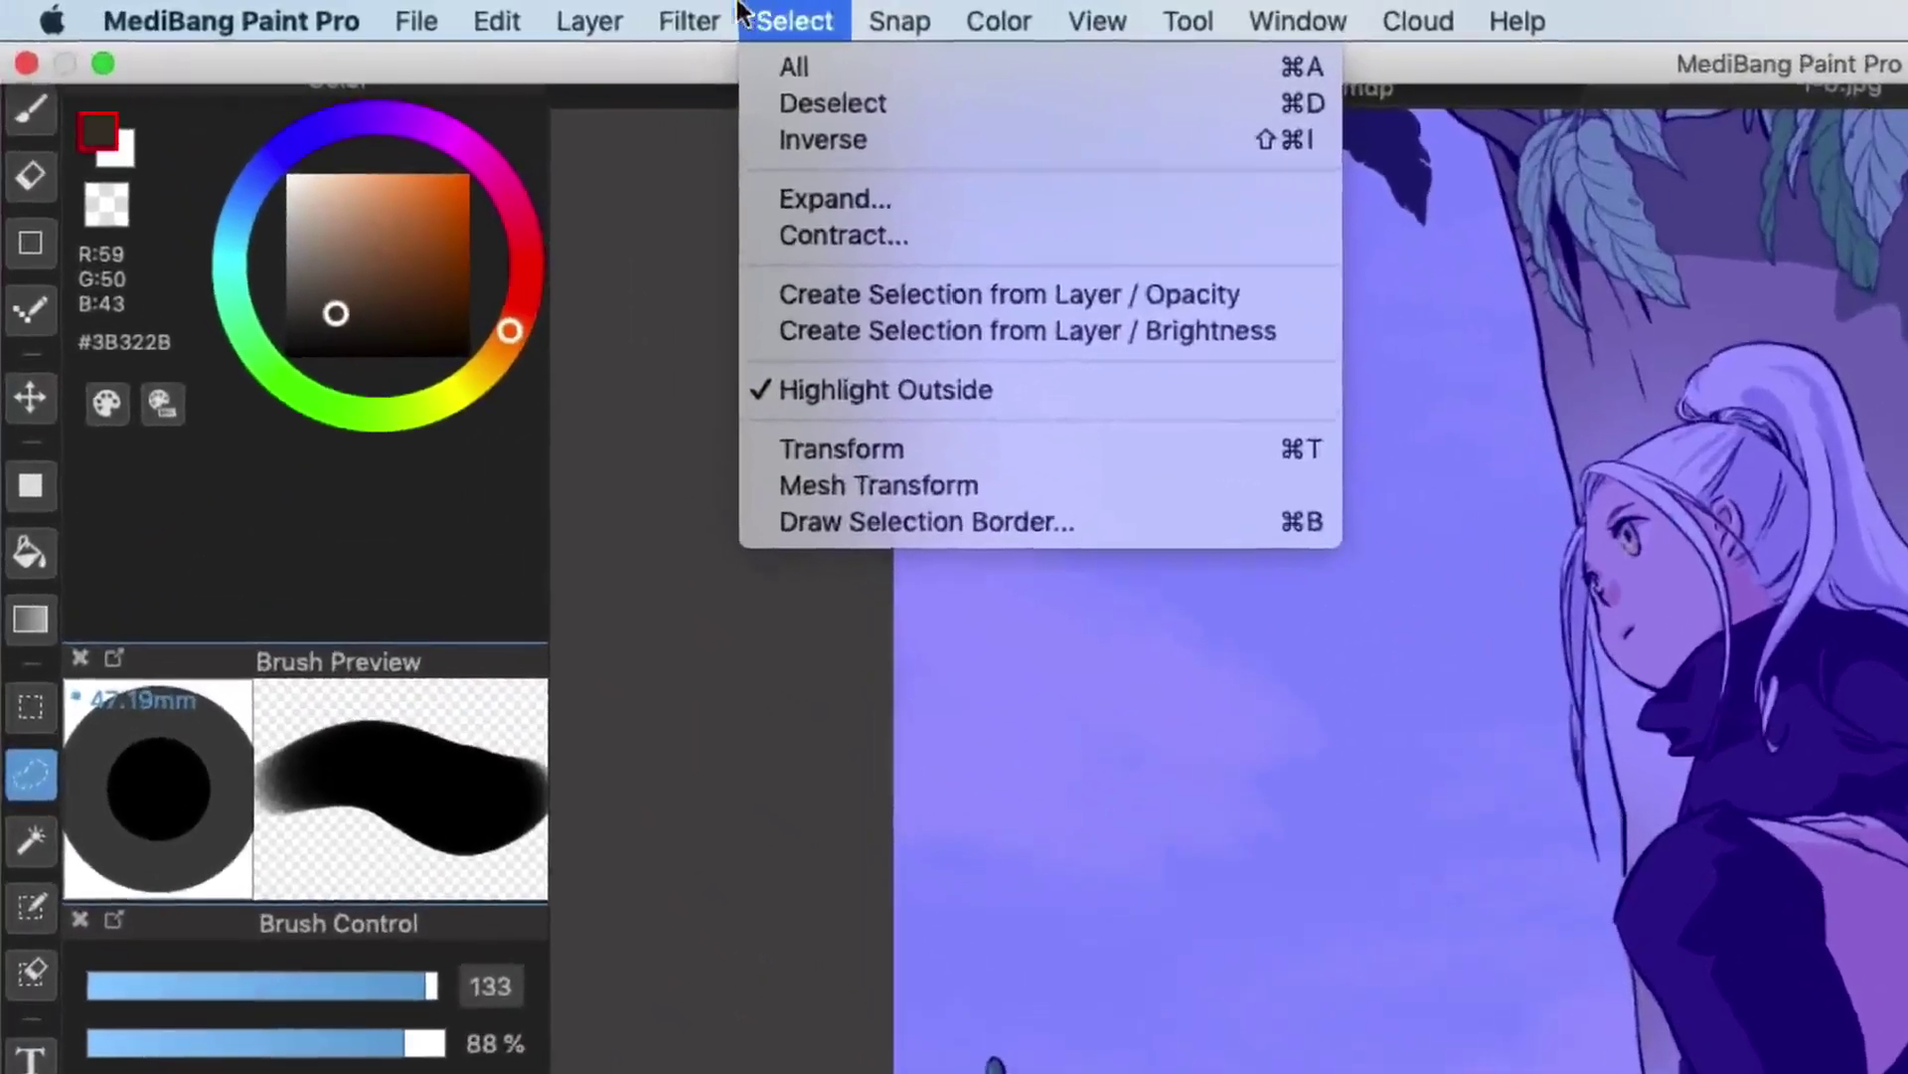
mouse_move(391, 19)
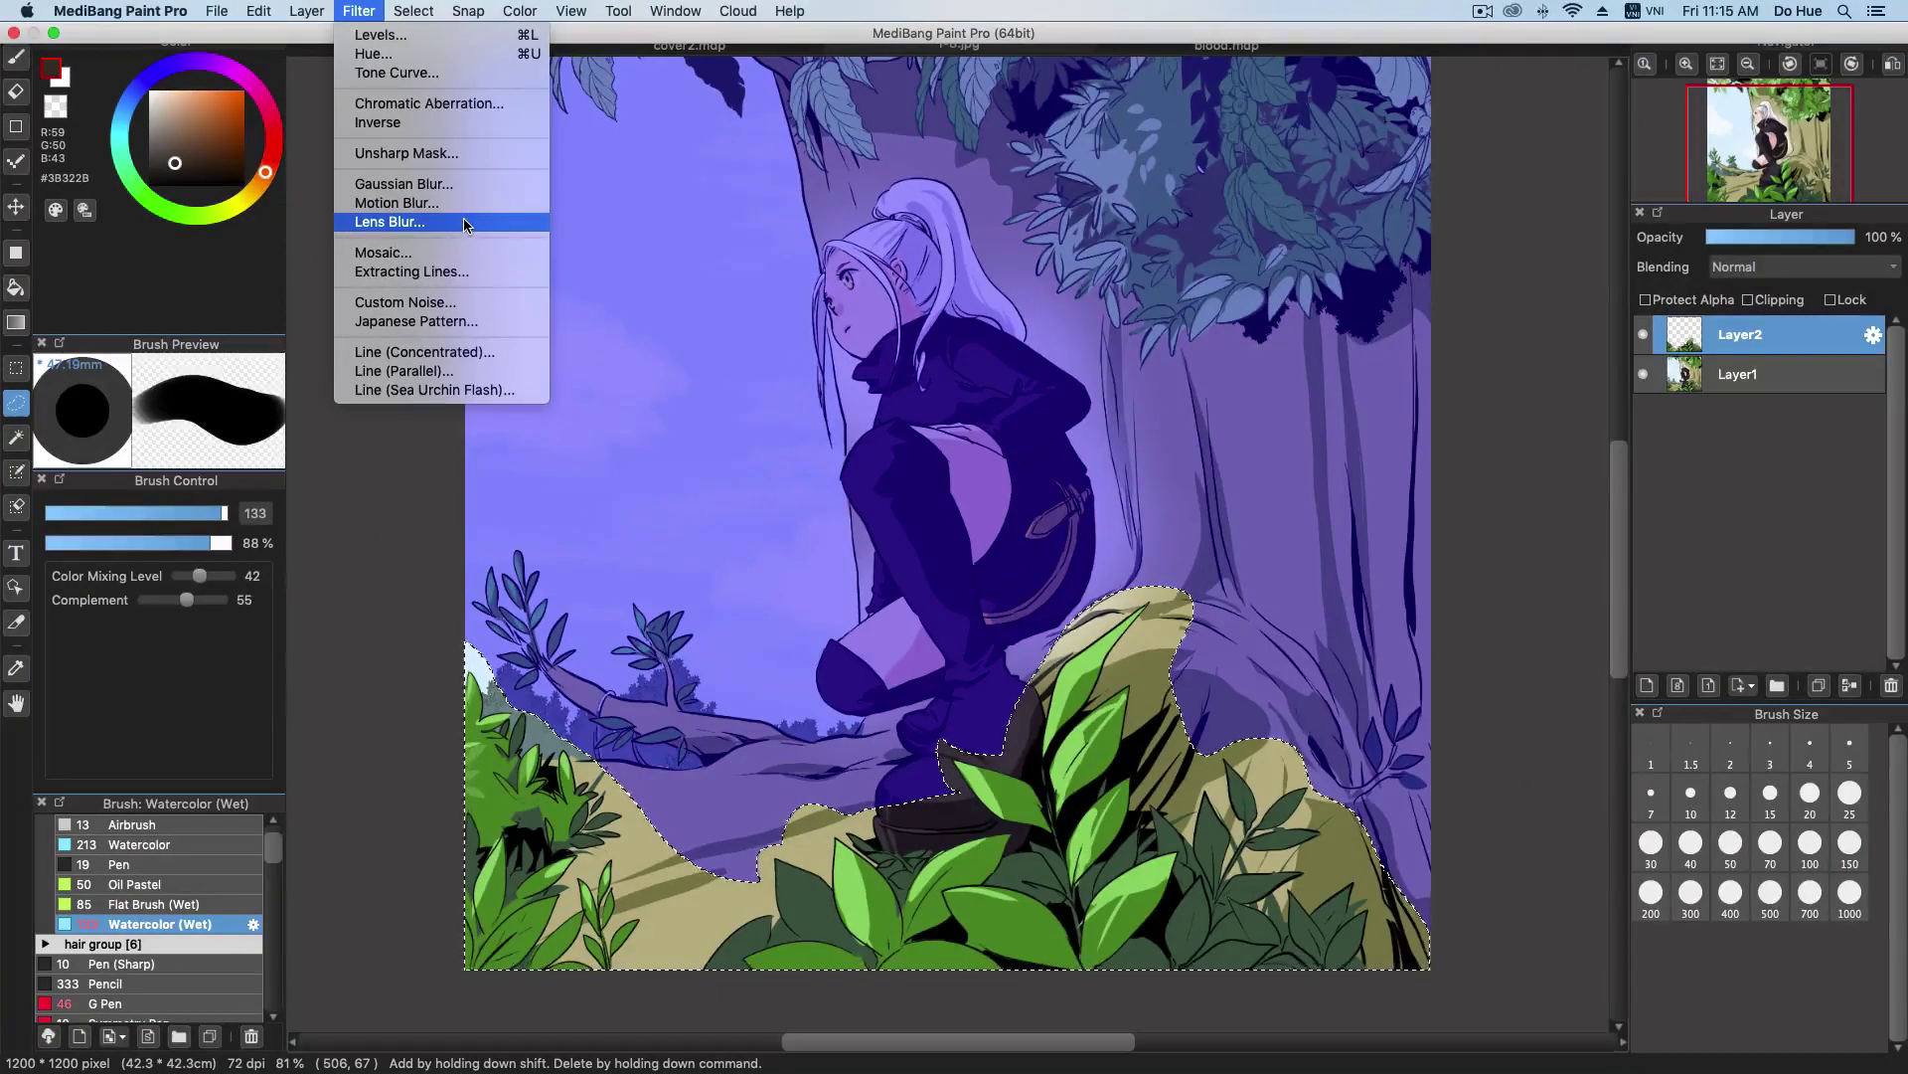
left_click(465, 221)
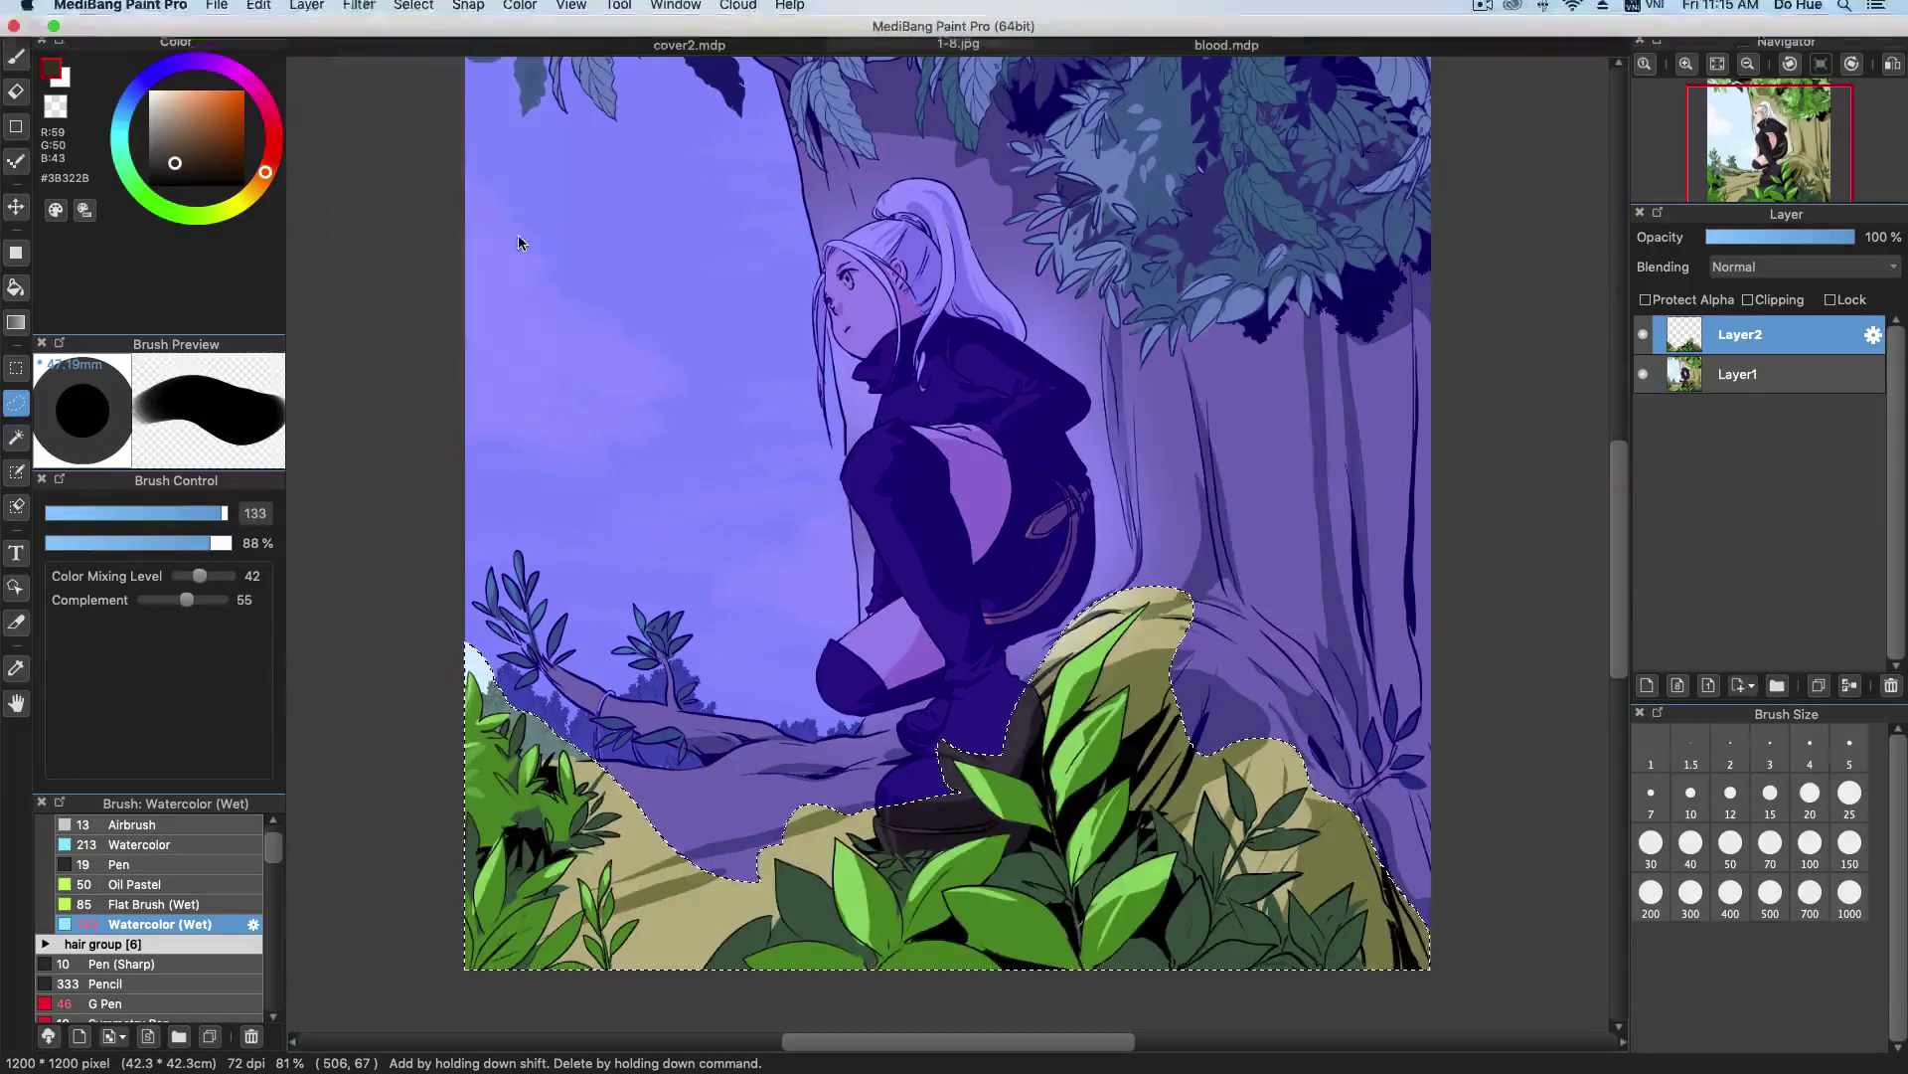
left_click_drag(1347, 426, 1389, 174)
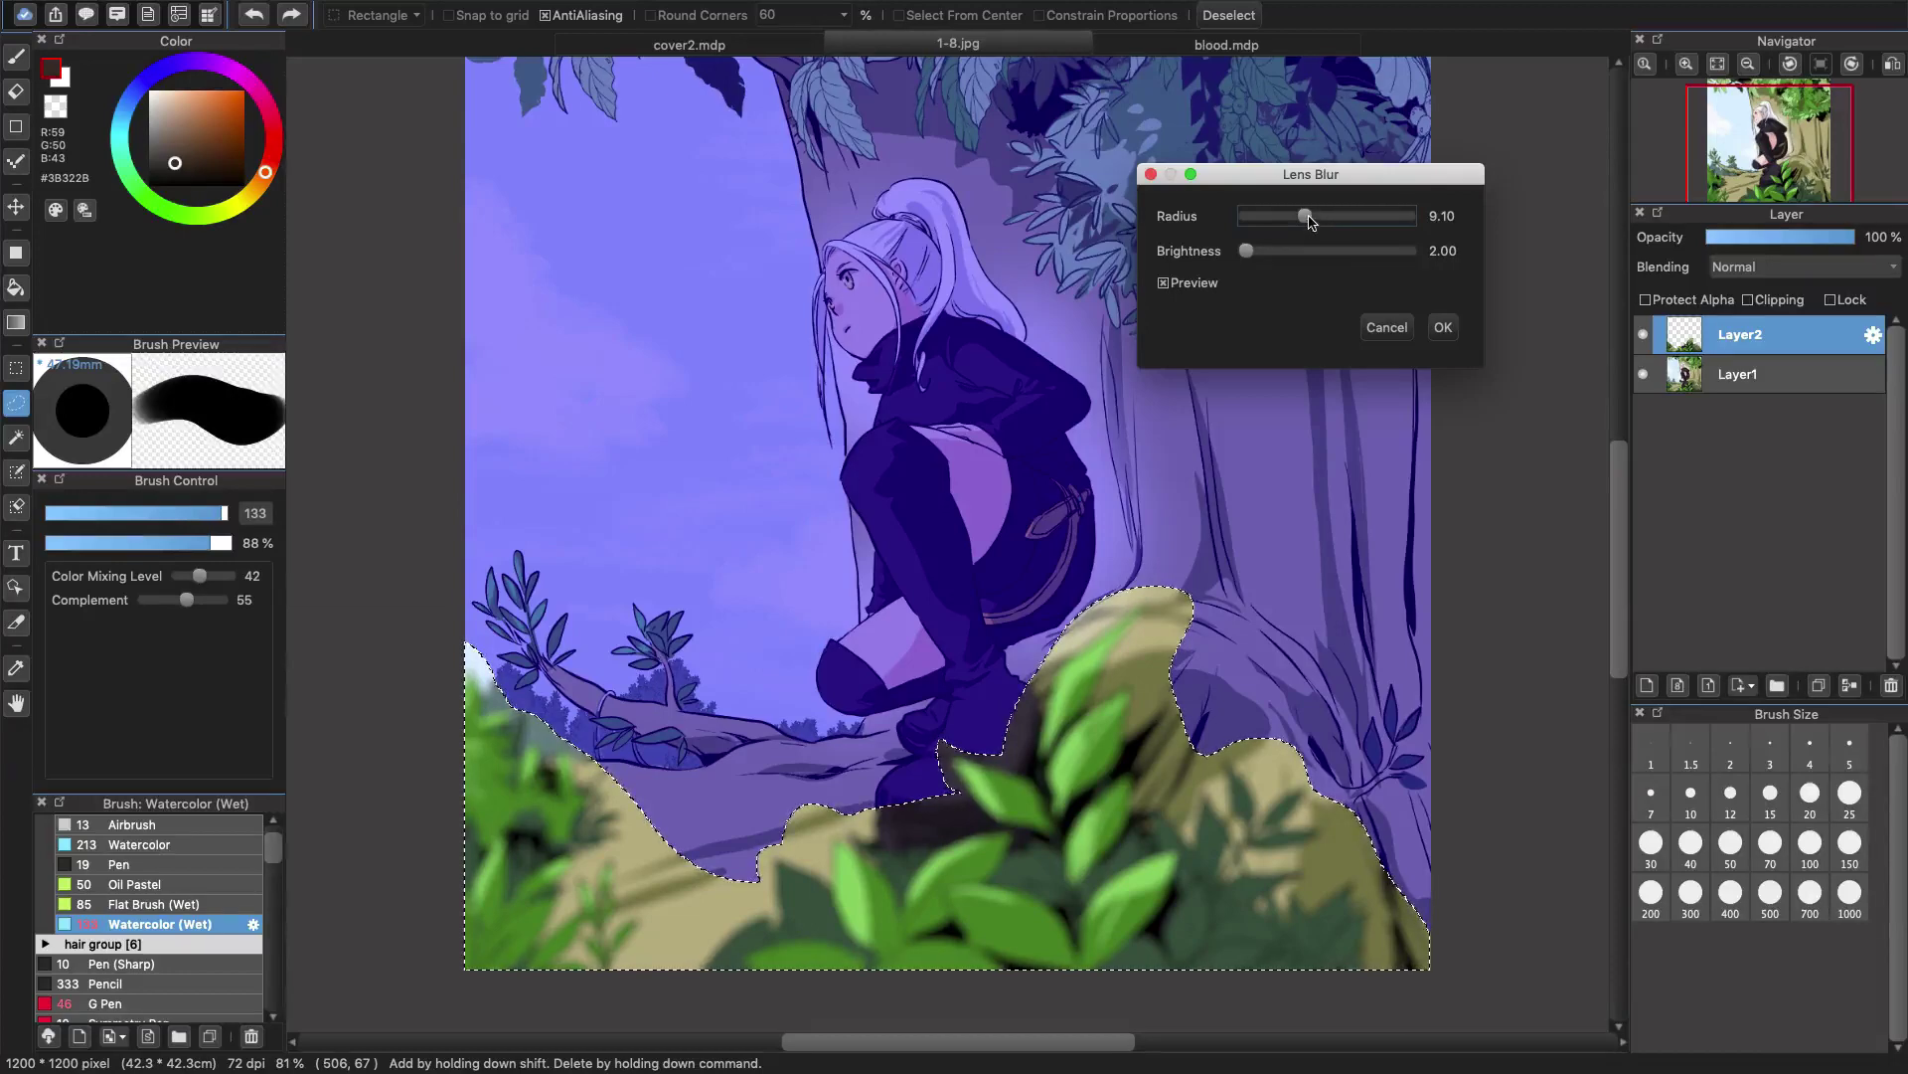
mouse_move(1307, 217)
left_mouse_down()
mouse_move(1282, 216)
mouse_move(1345, 219)
mouse_move(1290, 214)
mouse_move(1308, 225)
left_mouse_up()
Apply the 7.64 Lens Blur, deselect, and toggle Layer2 to compare against the sharp foliage.
left_click(1442, 327)
key("super+d")
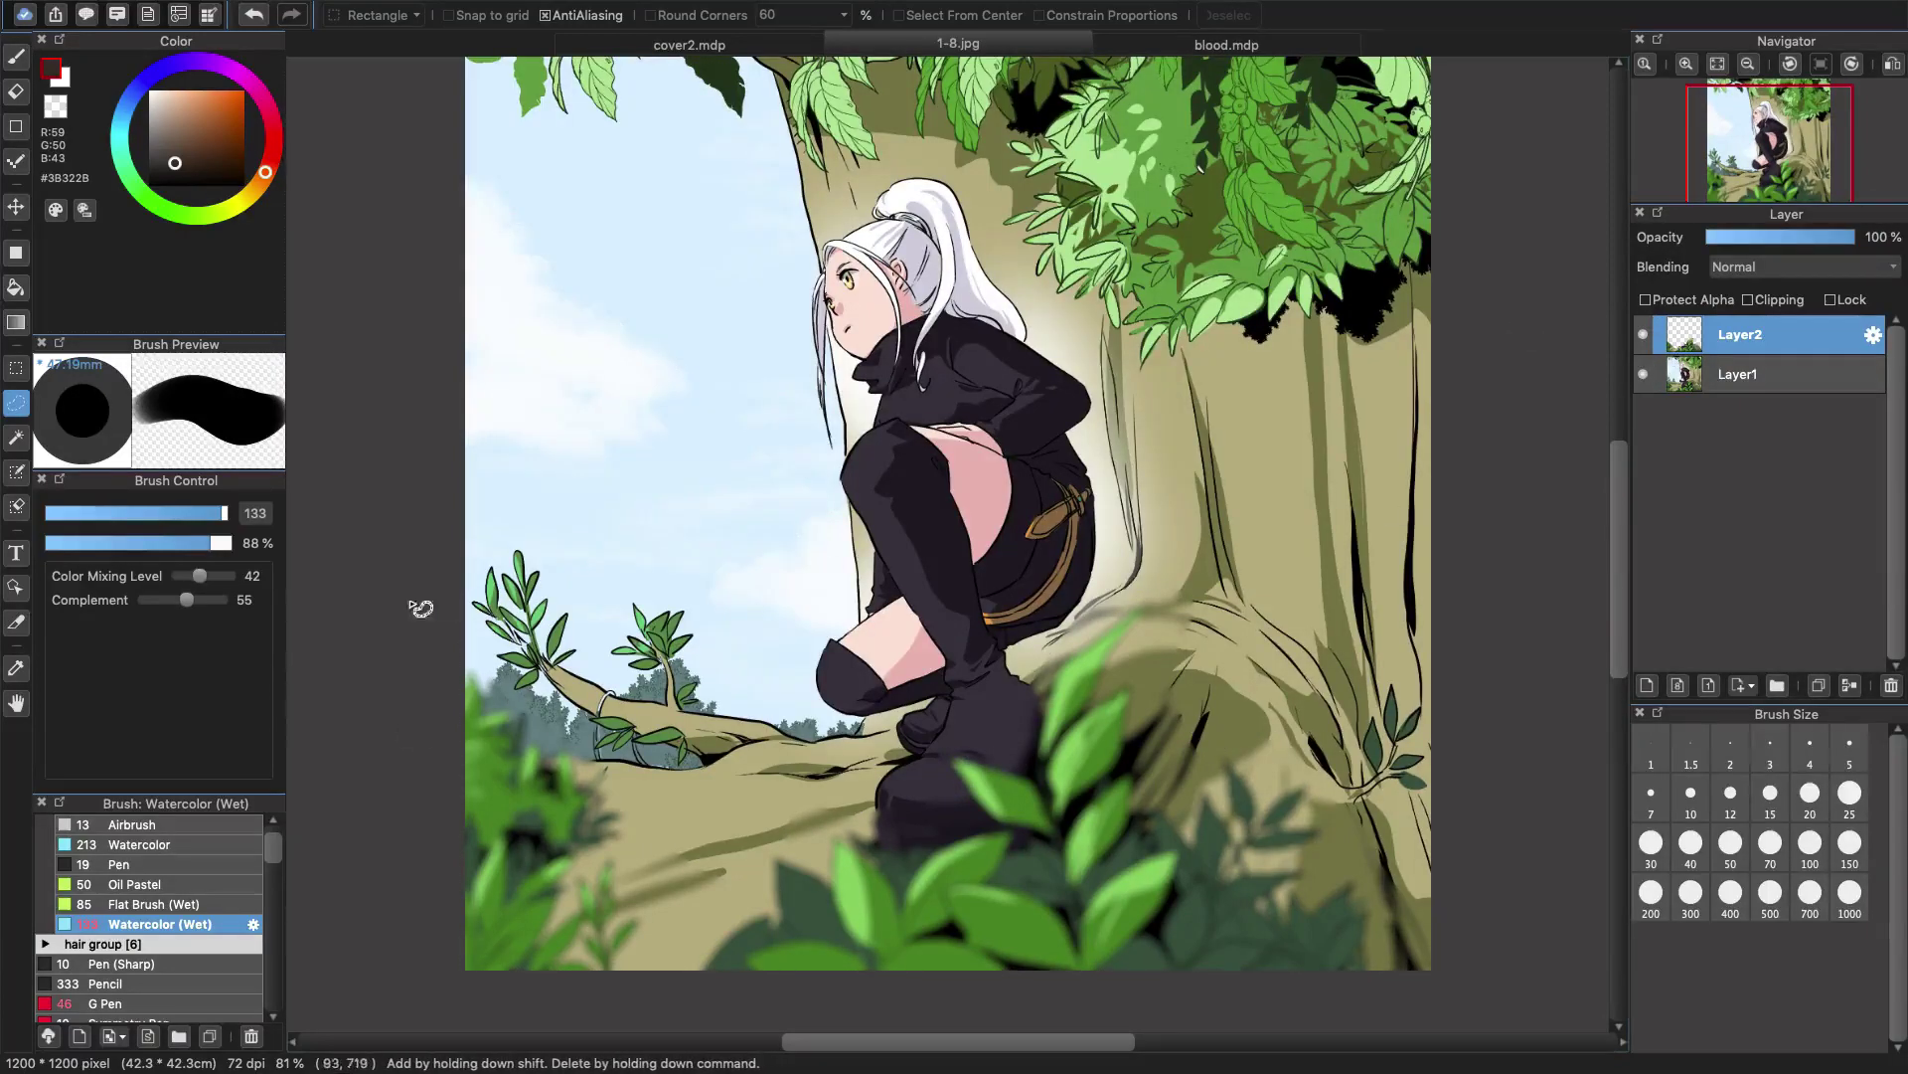
left_click(1645, 338)
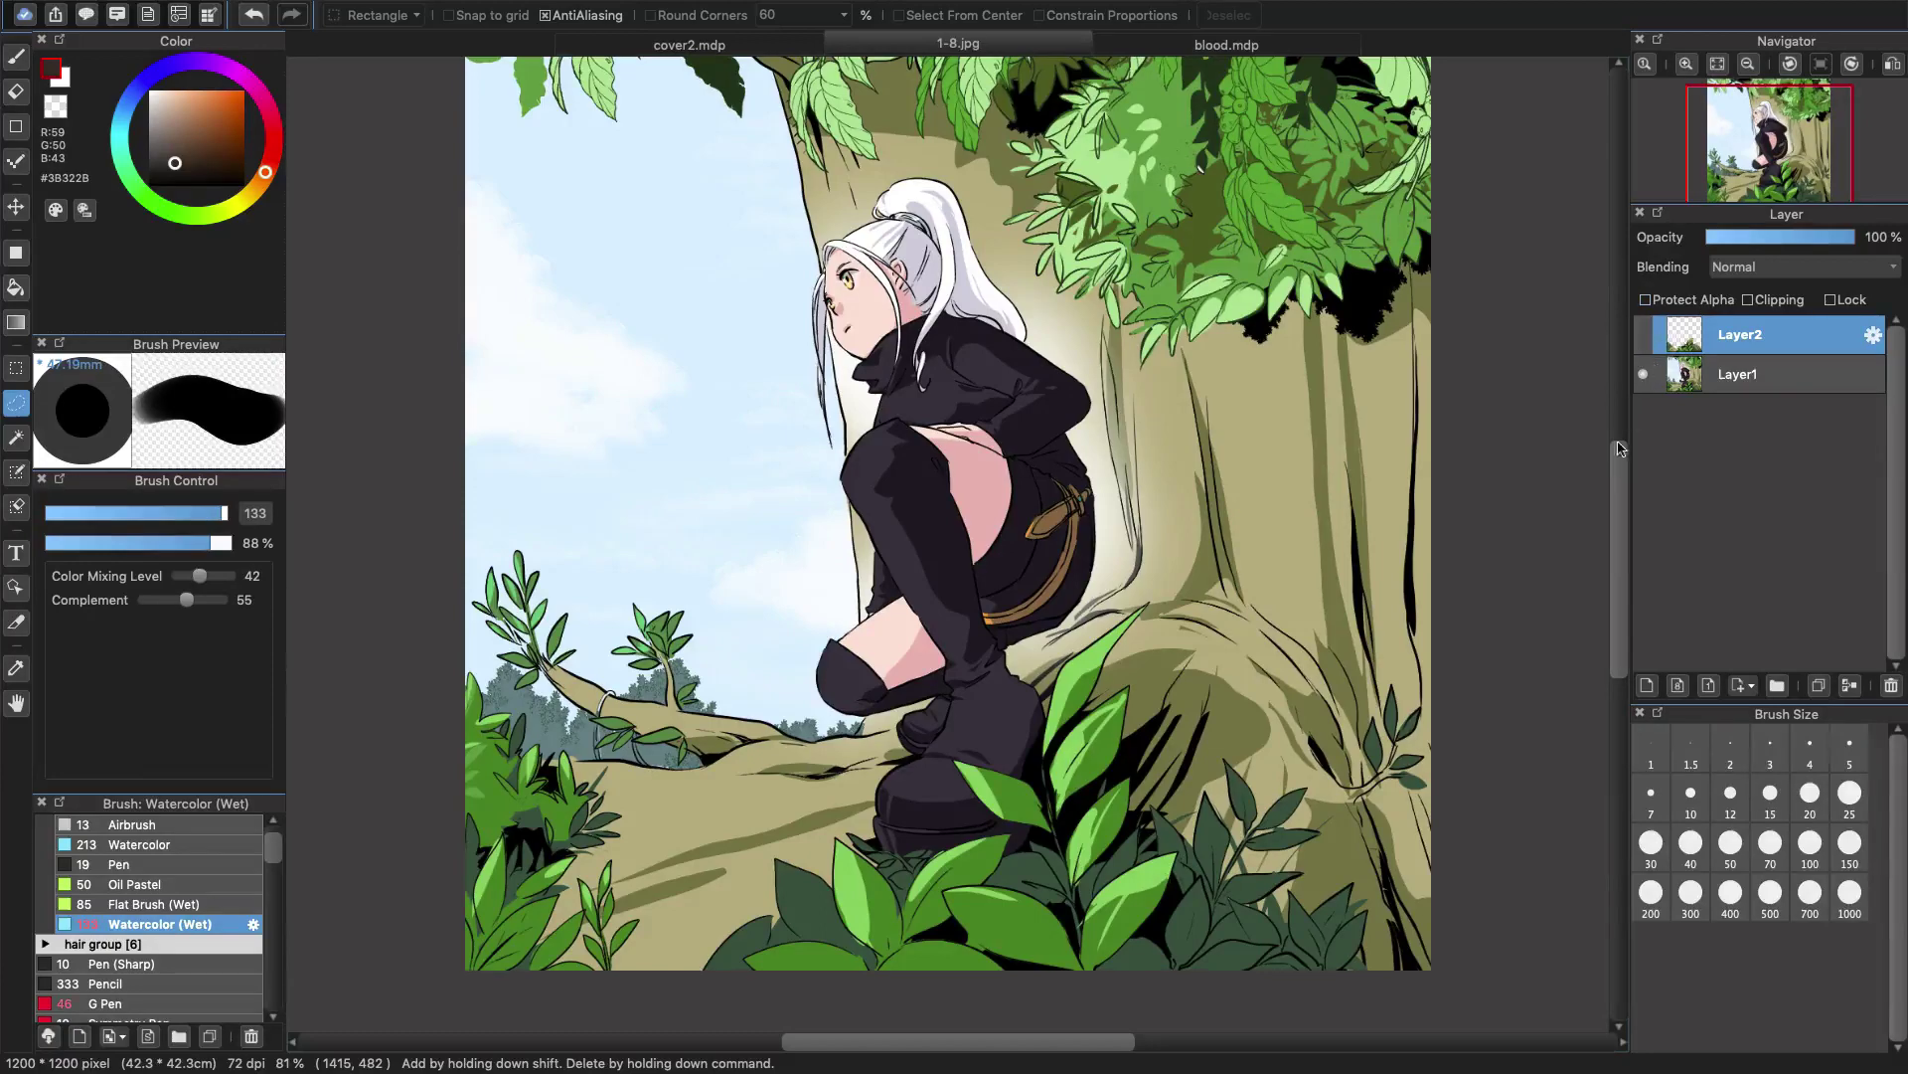
left_click(1645, 338)
left_click(1645, 338)
Reselect the foliage, reapply Lens Blur at radius 7.64 with brightness 2.00, and deselect.
key("super+z")
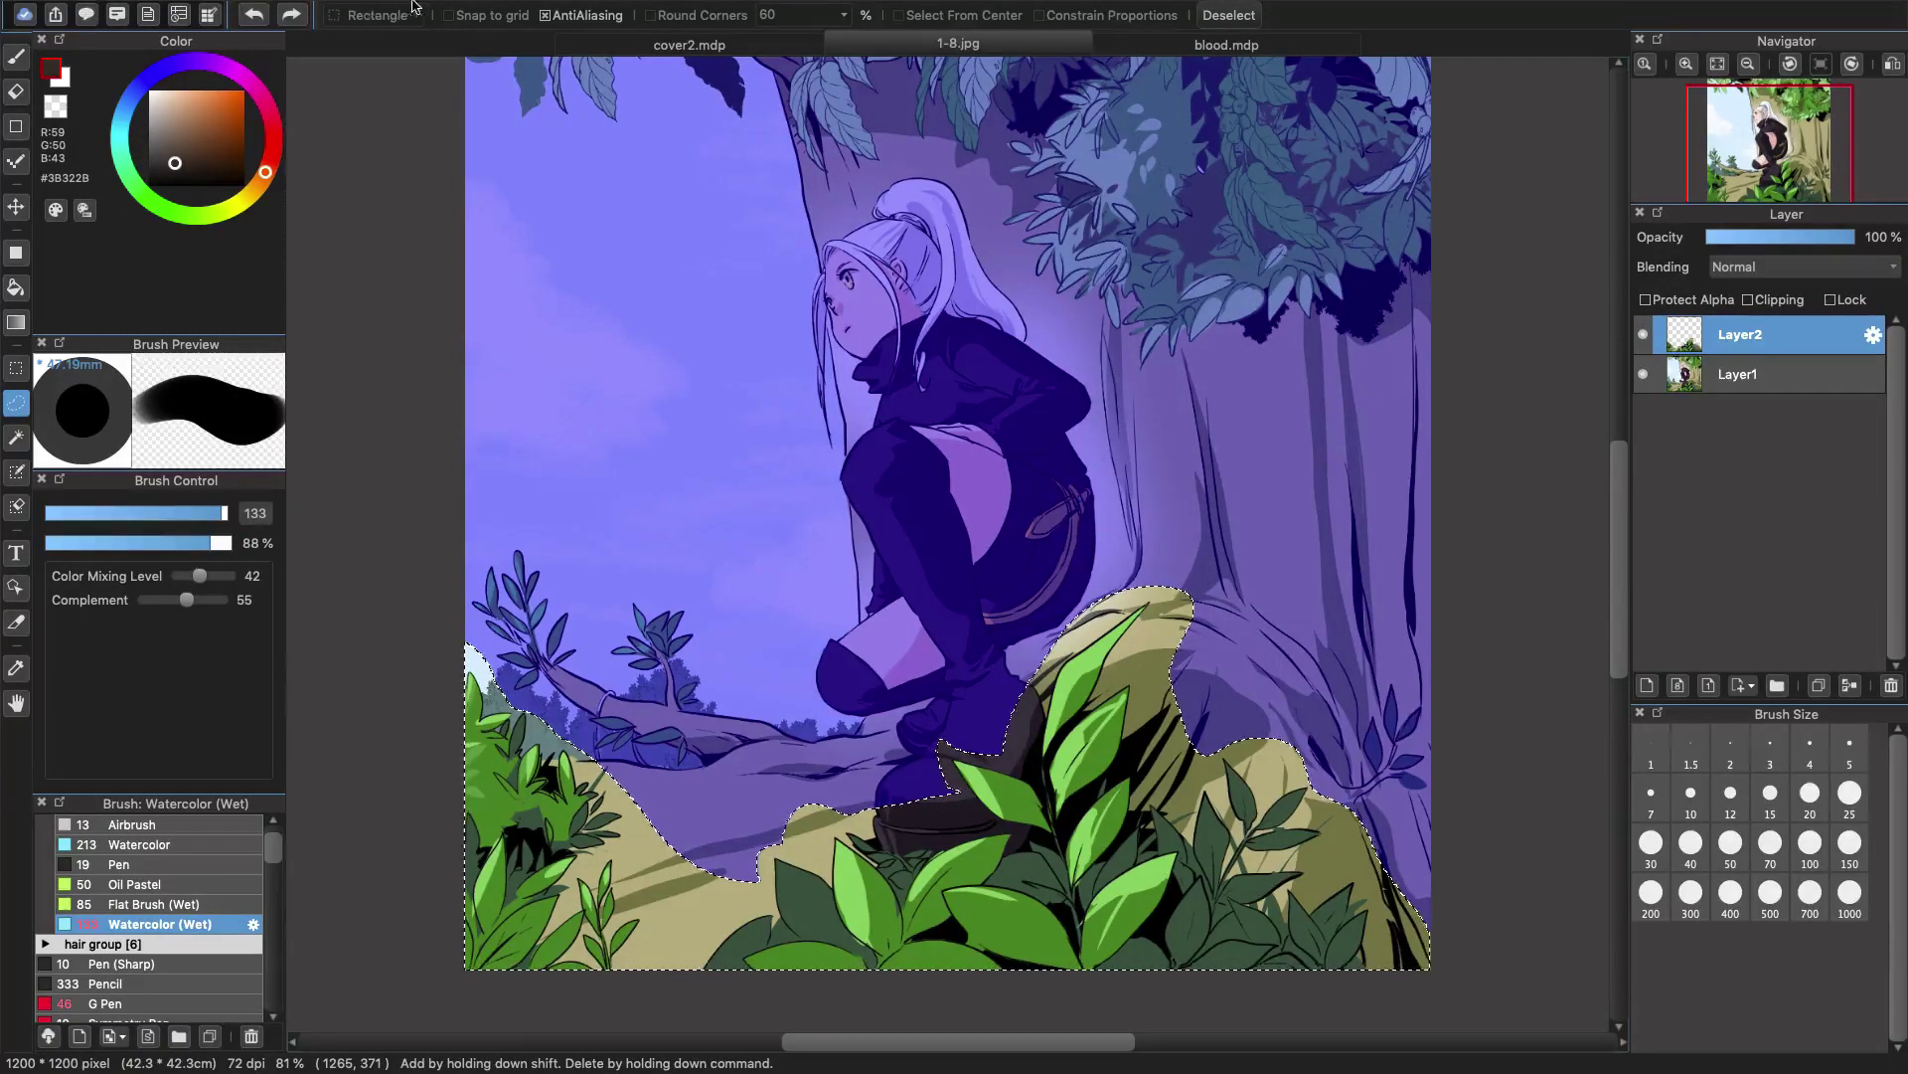
left_click(359, 11)
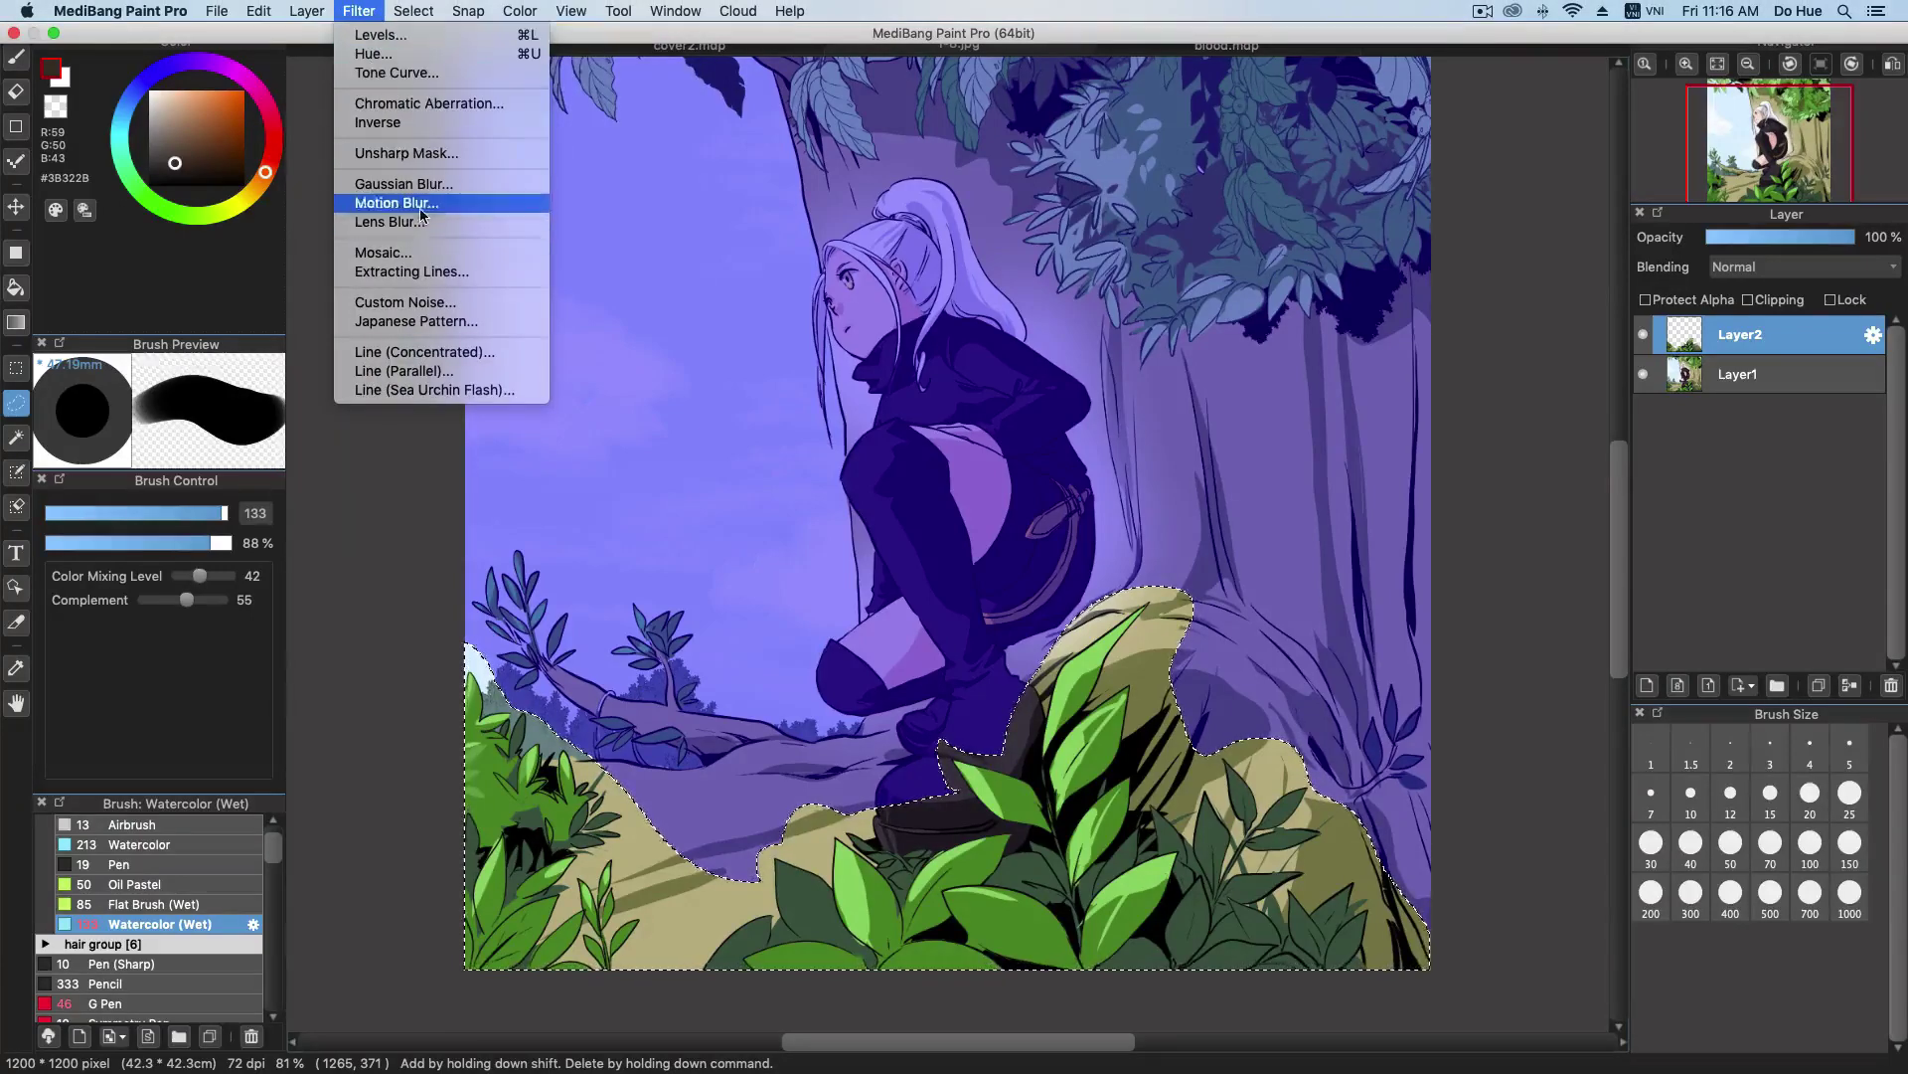
left_click_drag(1254, 253, 1387, 253)
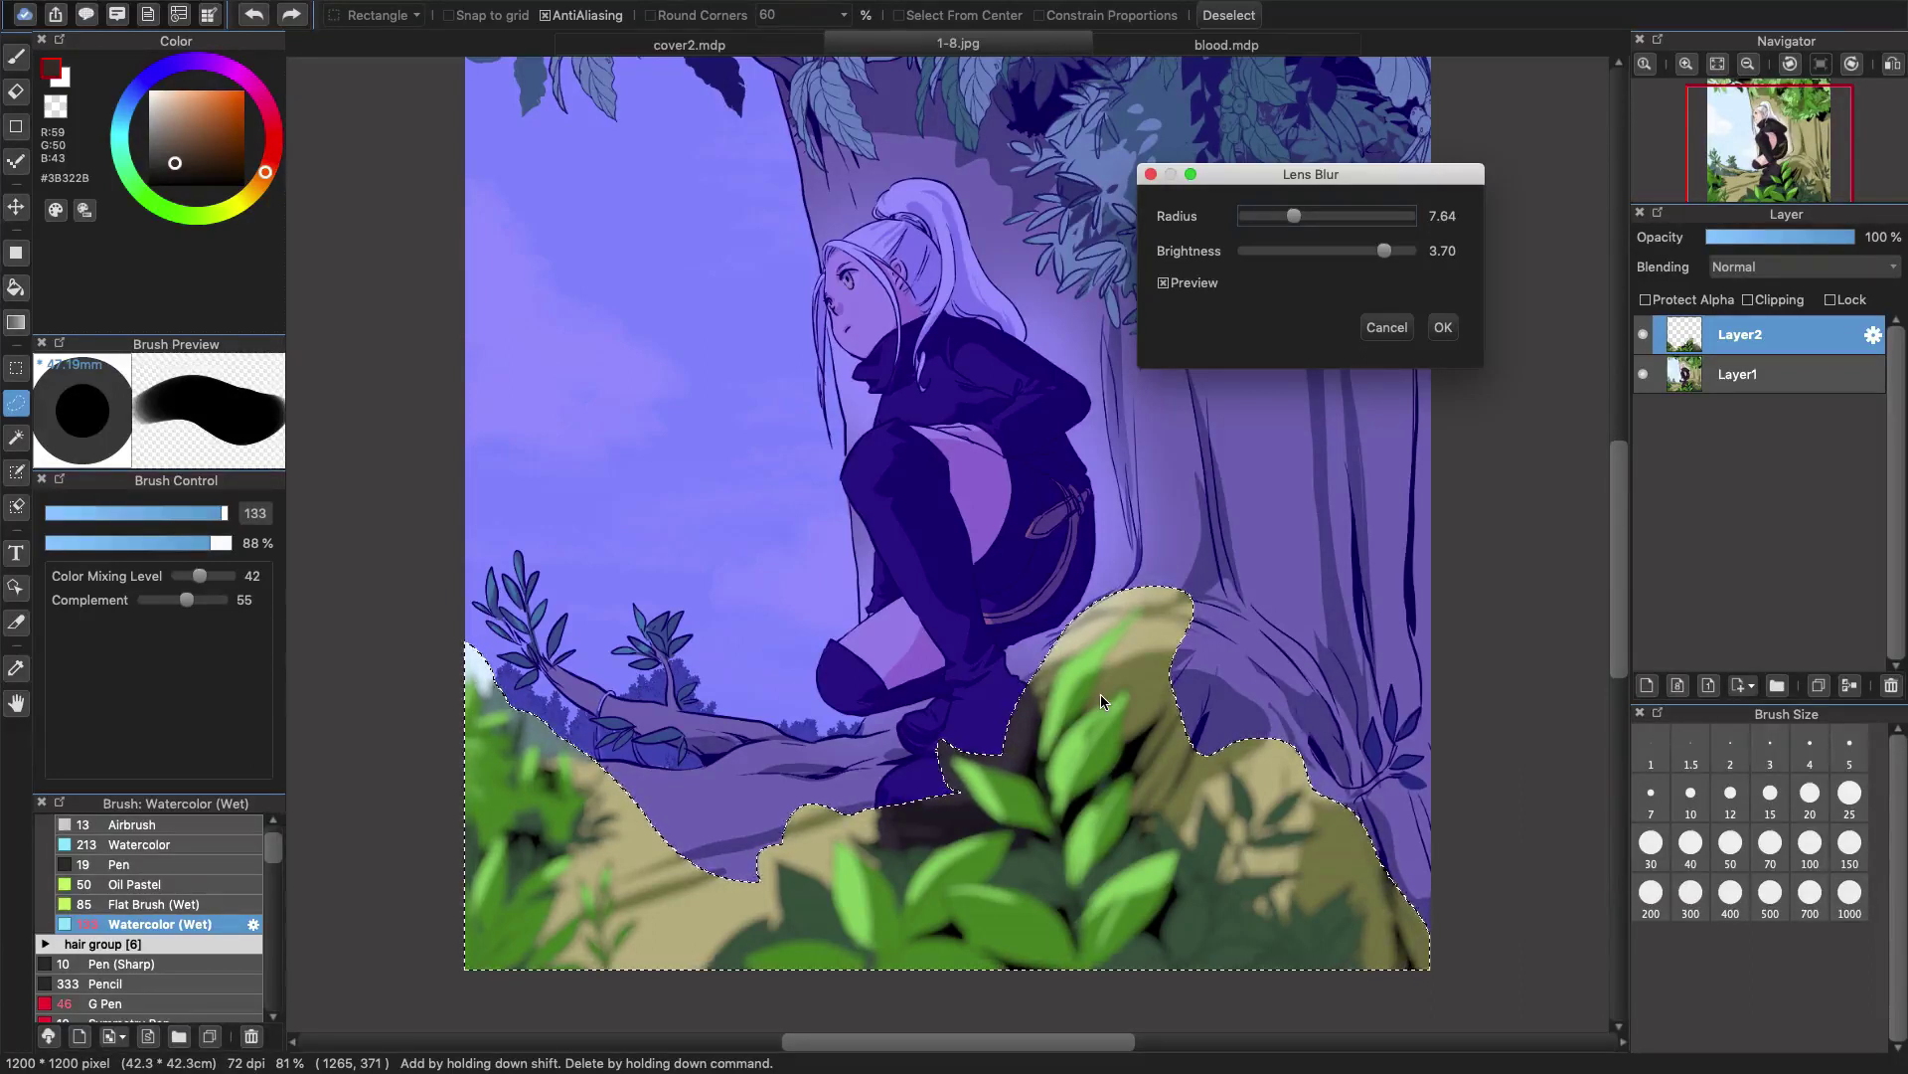
left_click(1314, 249)
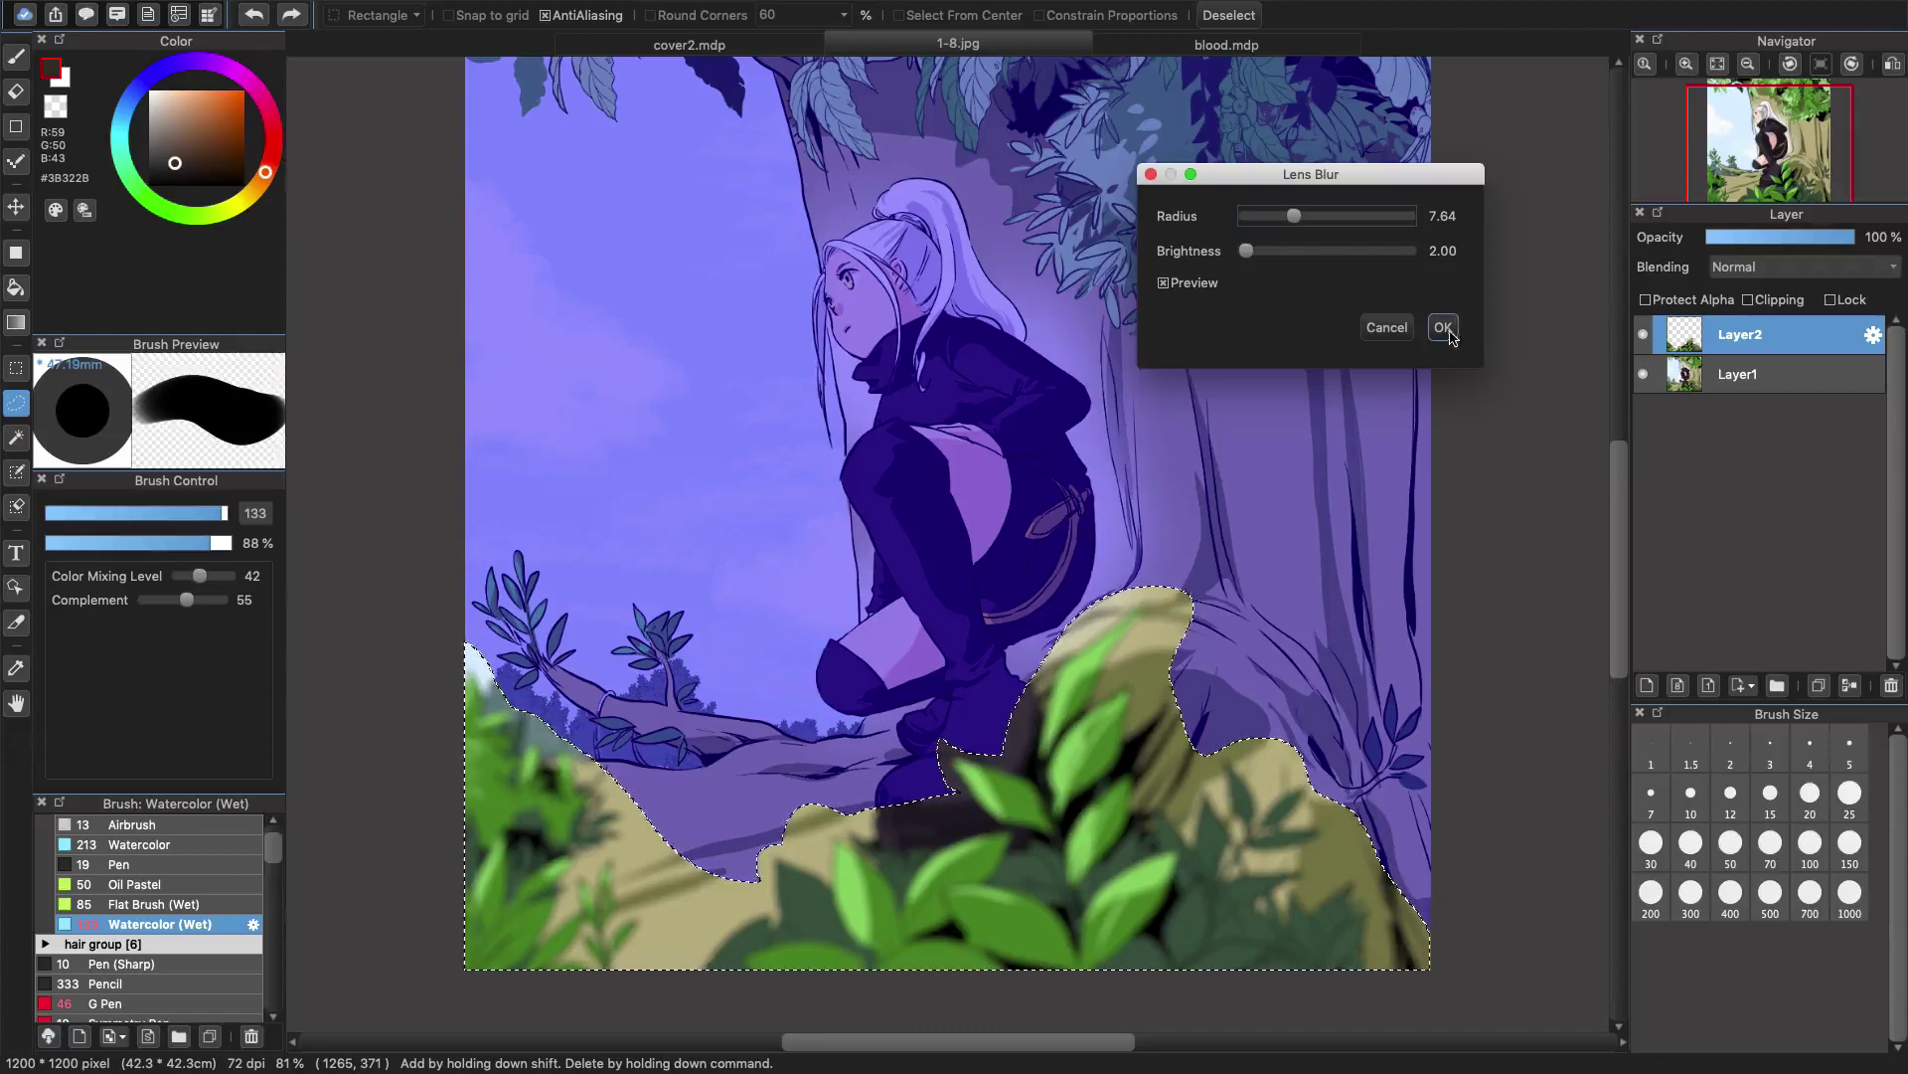
left_click(1450, 337)
key("super+d")
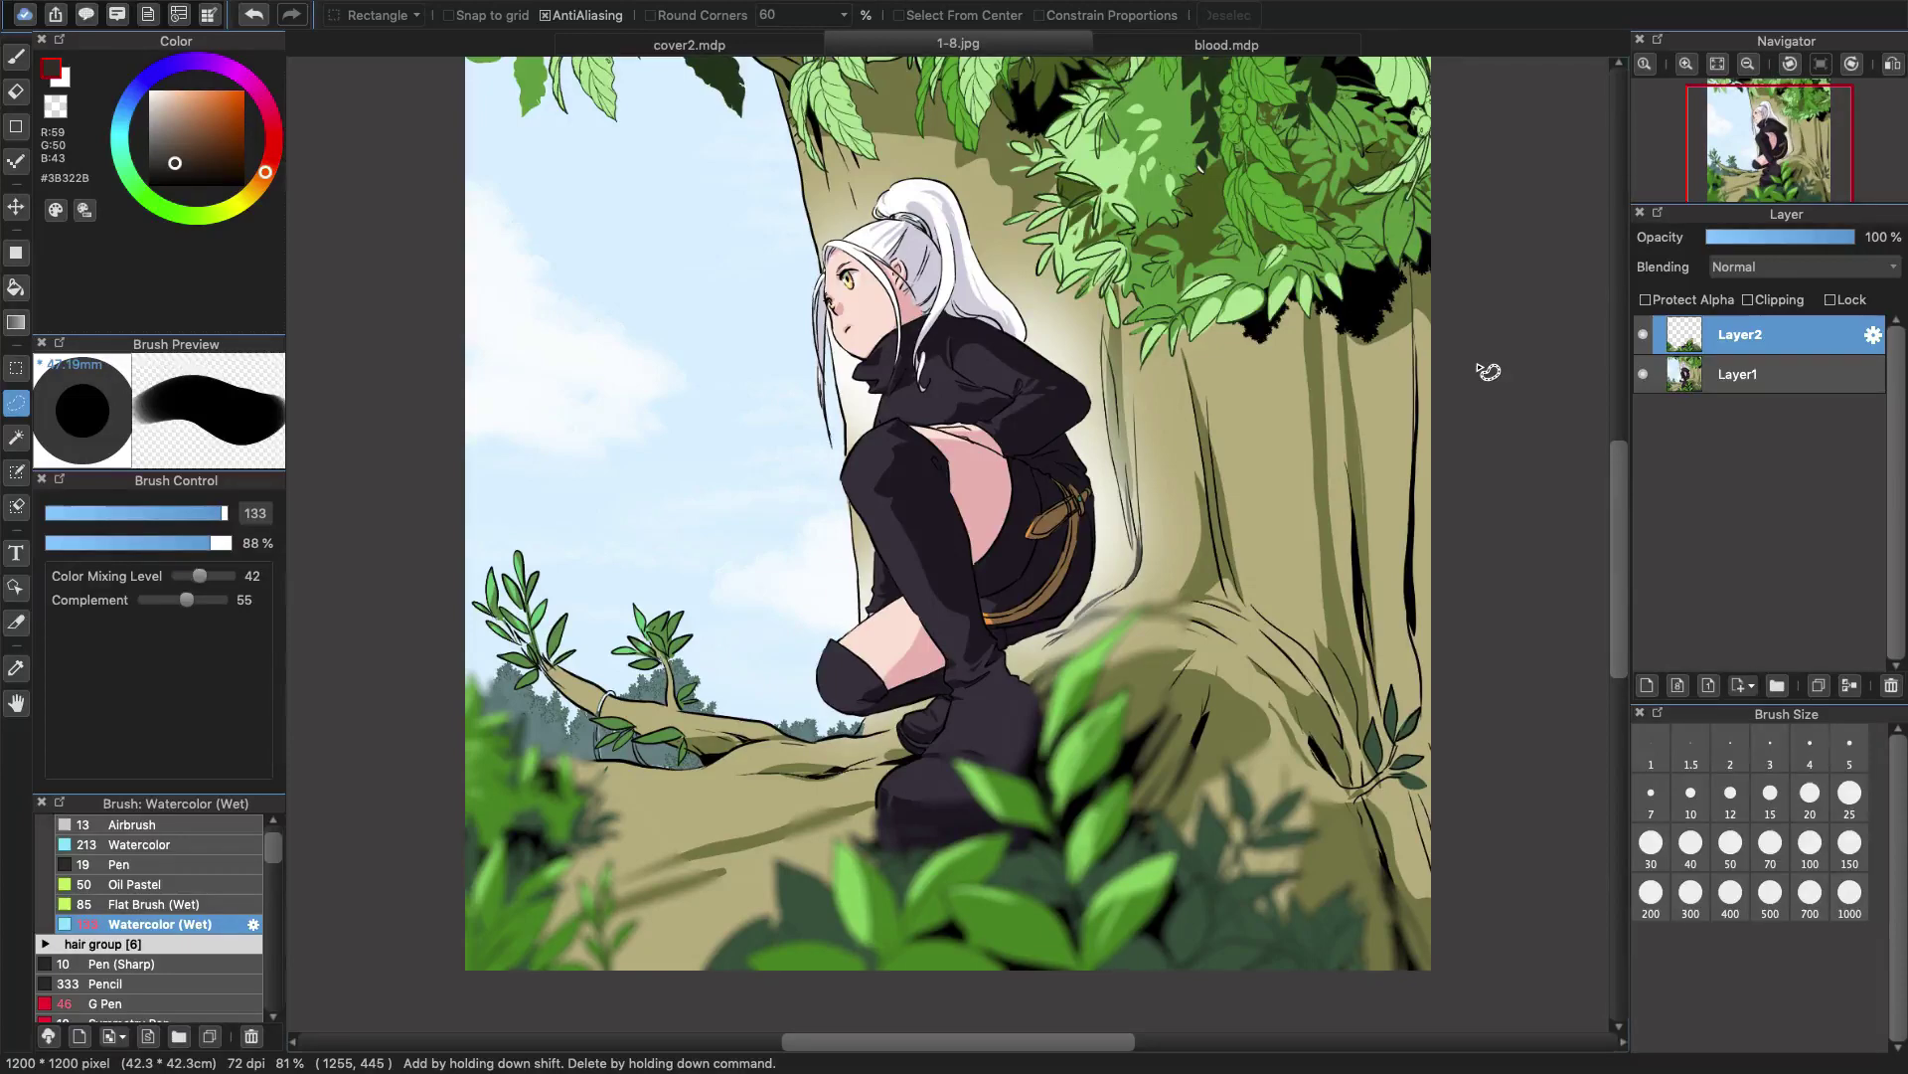
Switch to cover2.mdp and toggle Layer10's background trees on and off to compare.
key("ctrl+shift+Tab")
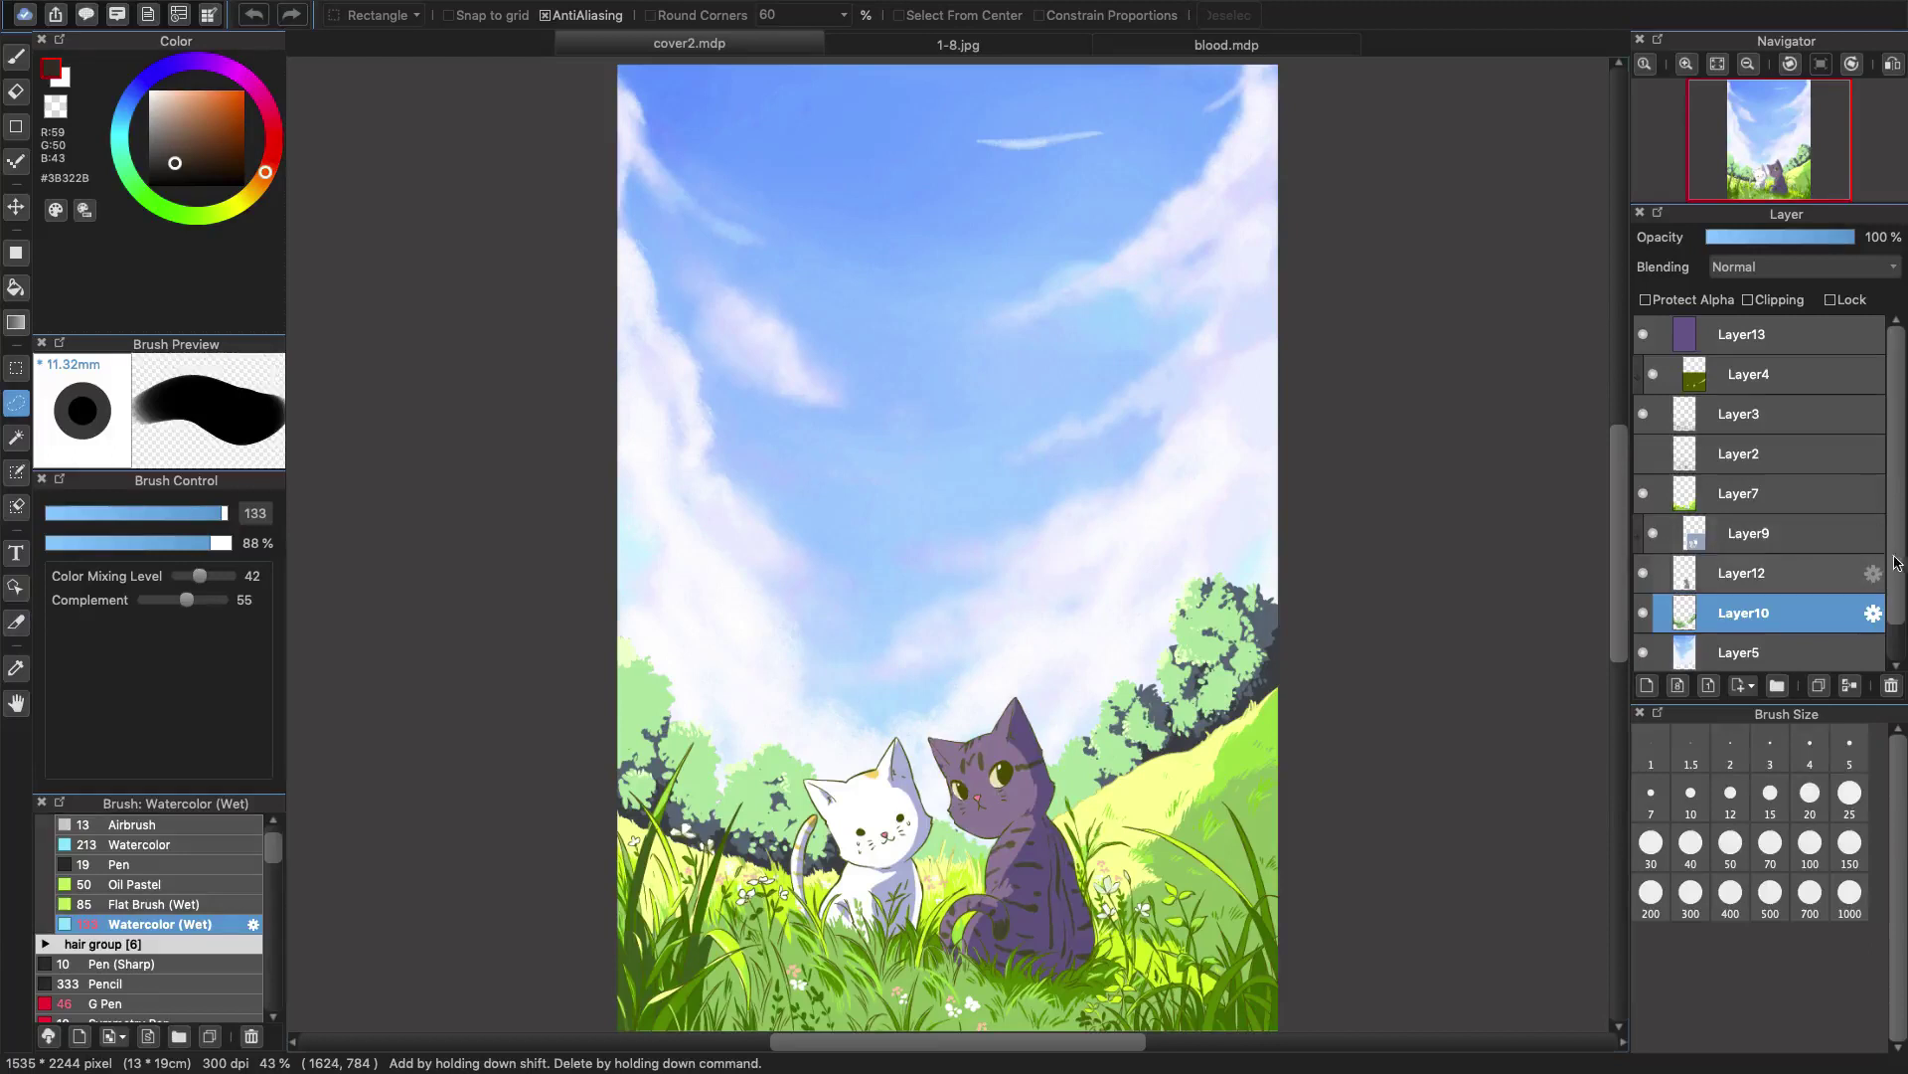
left_click(1643, 616)
left_click(1643, 616)
left_click(1643, 616)
left_click(1643, 618)
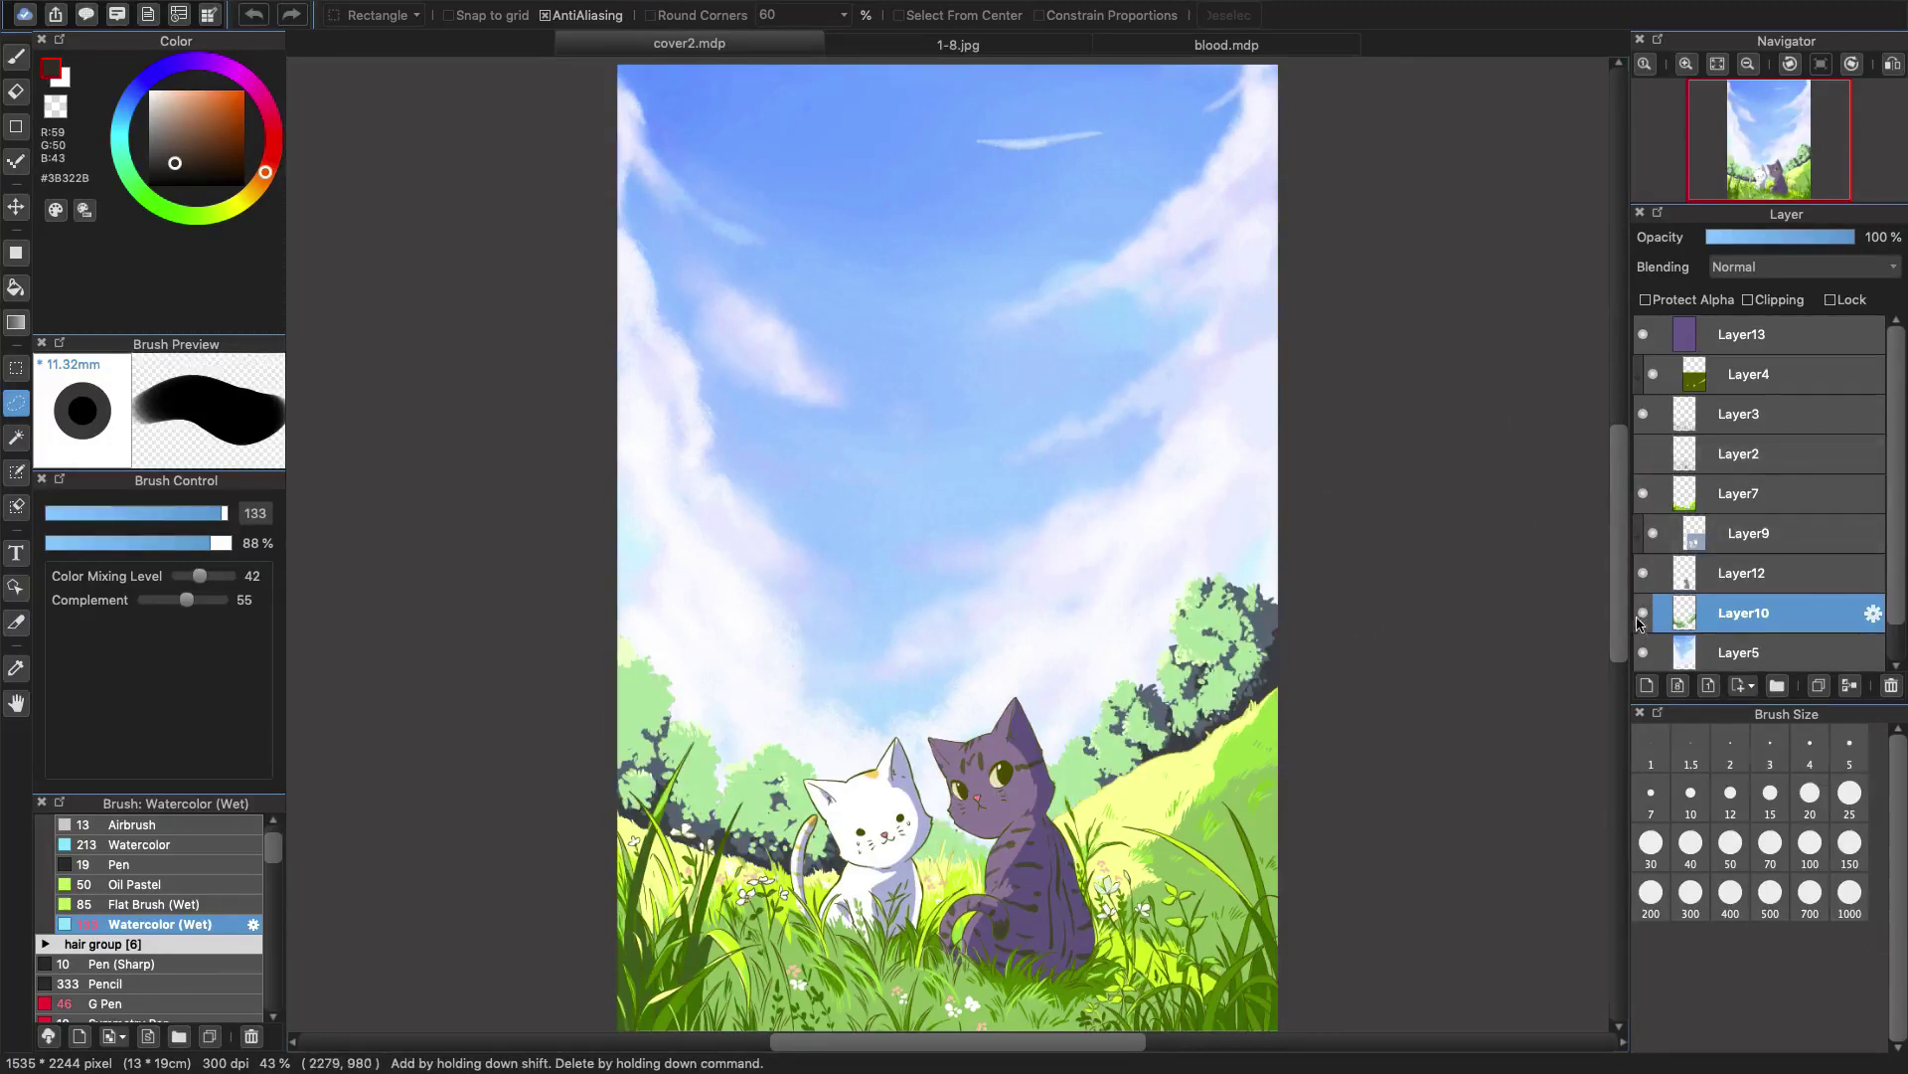
left_click(1643, 616)
left_click(1643, 616)
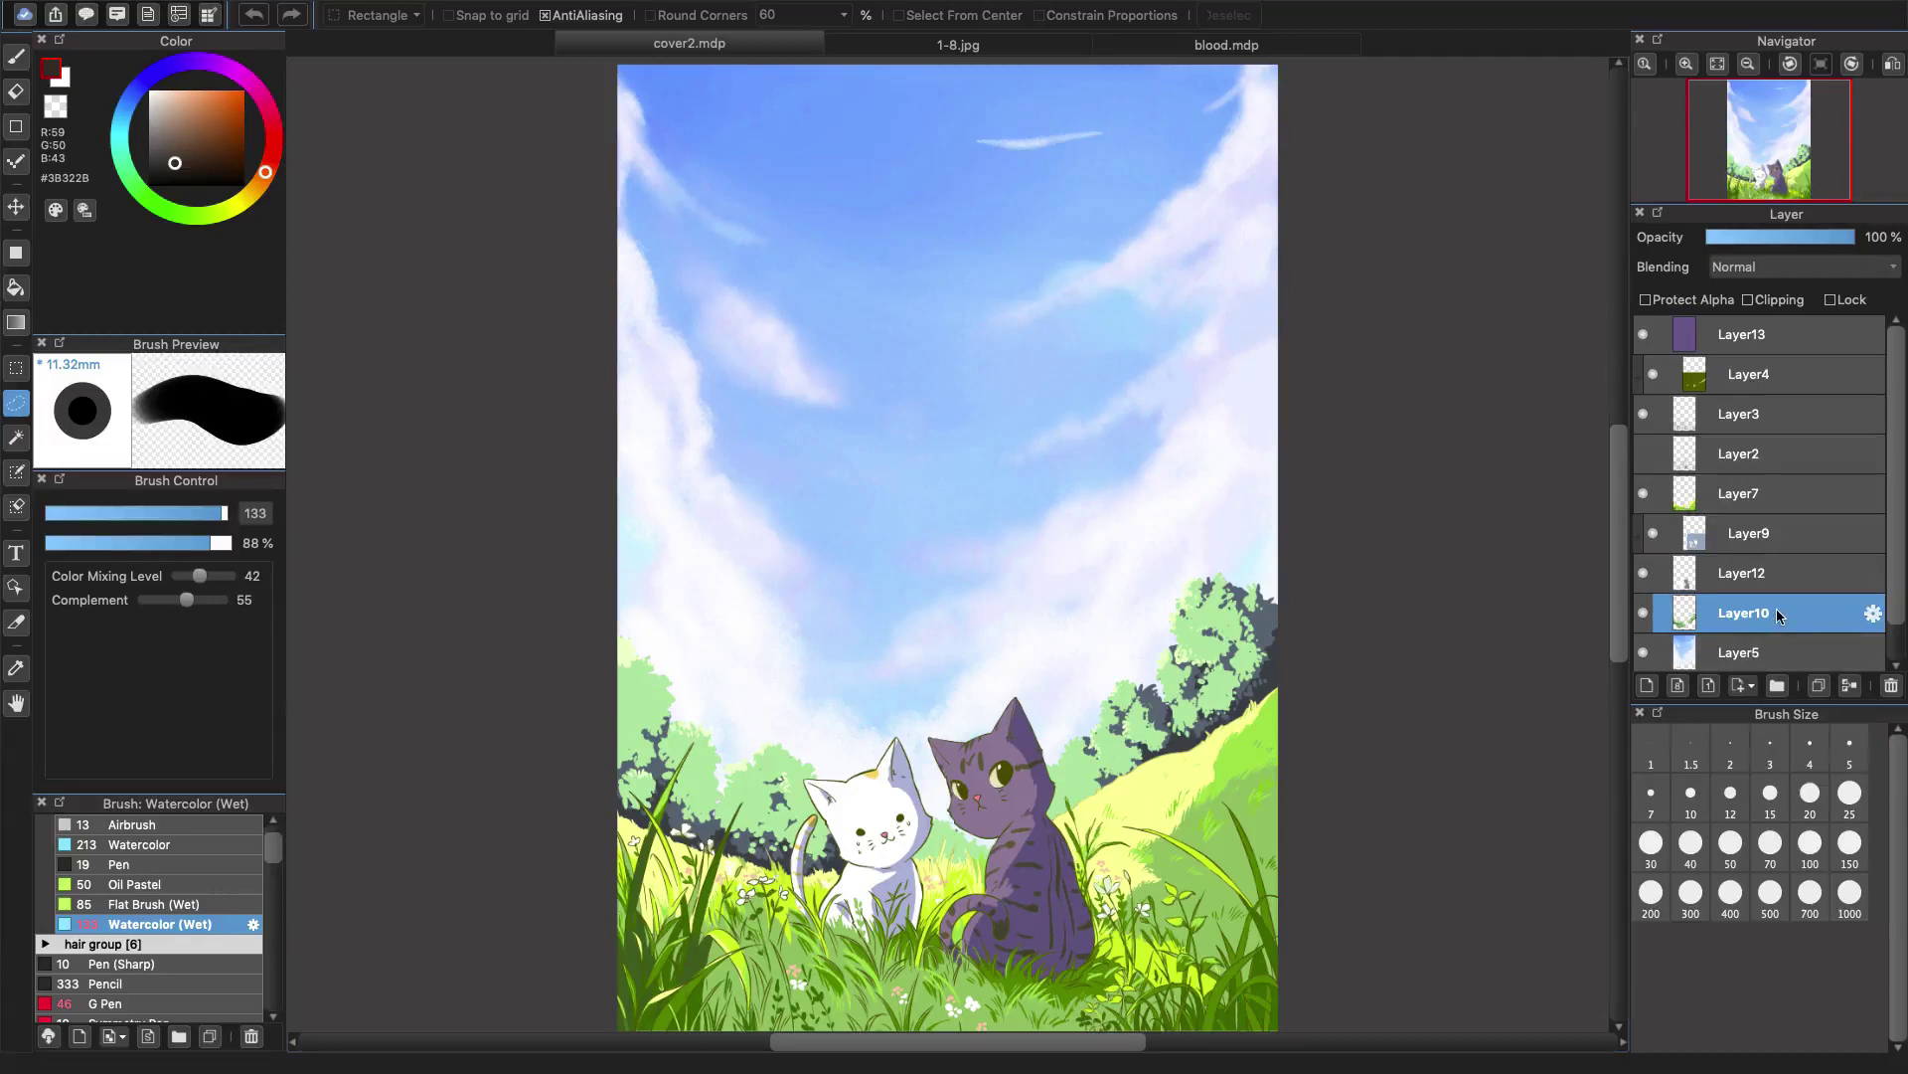
left_click(1643, 613)
left_click(1643, 613)
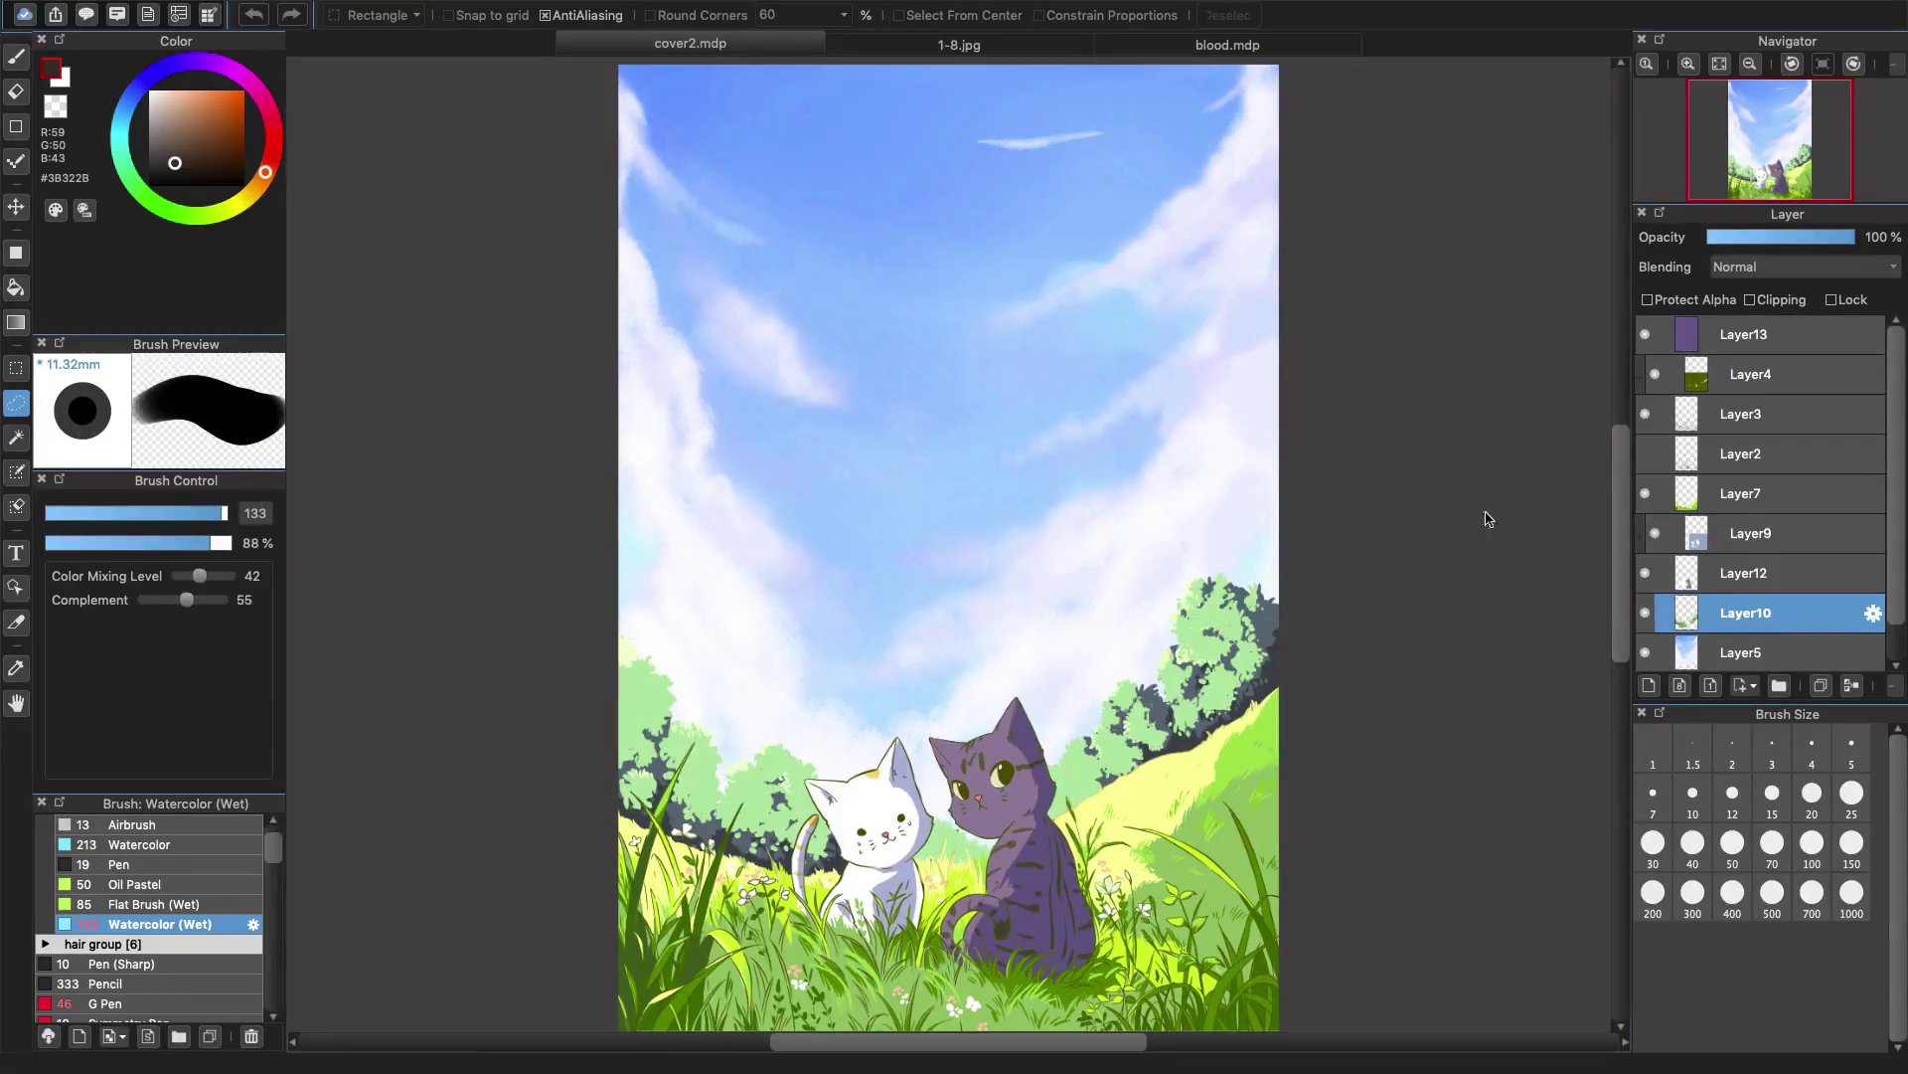
Lens Blur the background trees at radius 9.10, brightness 2.00, then go to blood.mdp.
mouse_move(454, 10)
left_click(359, 10)
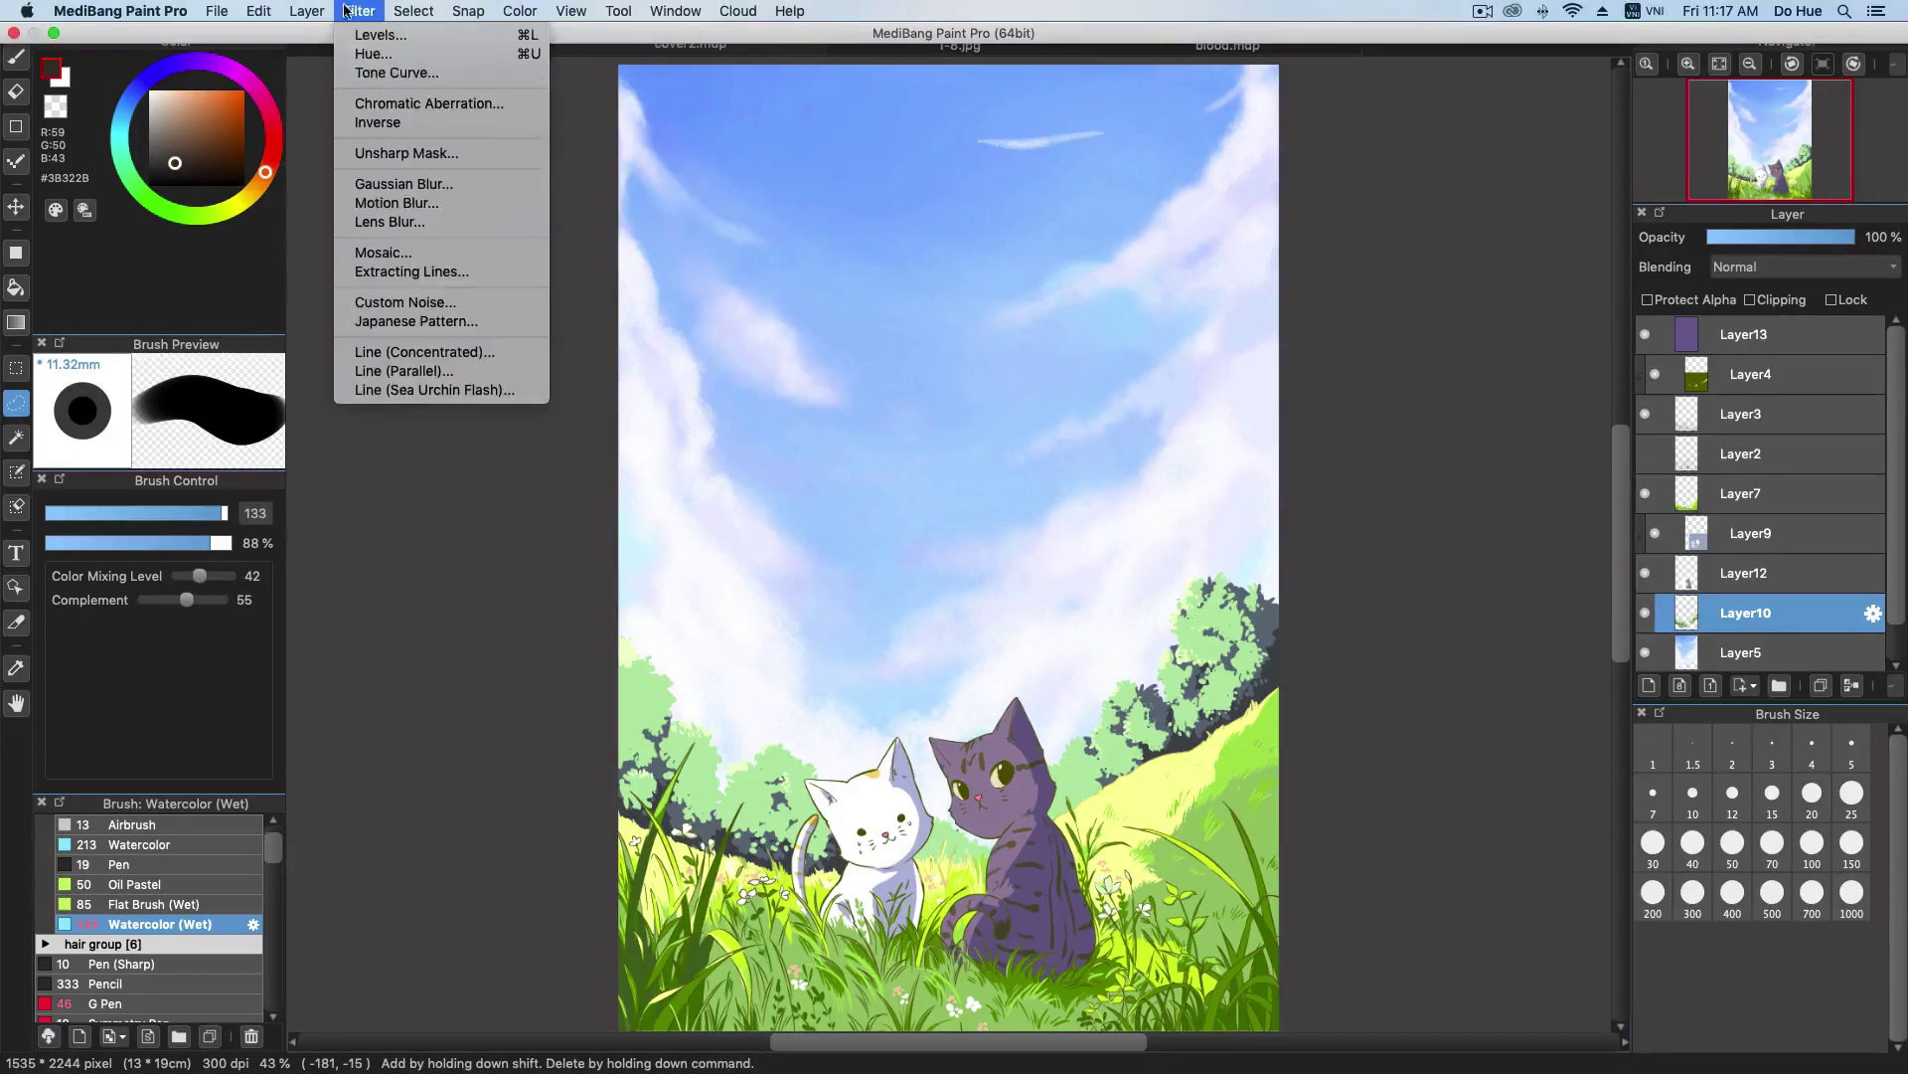
left_click(398, 220)
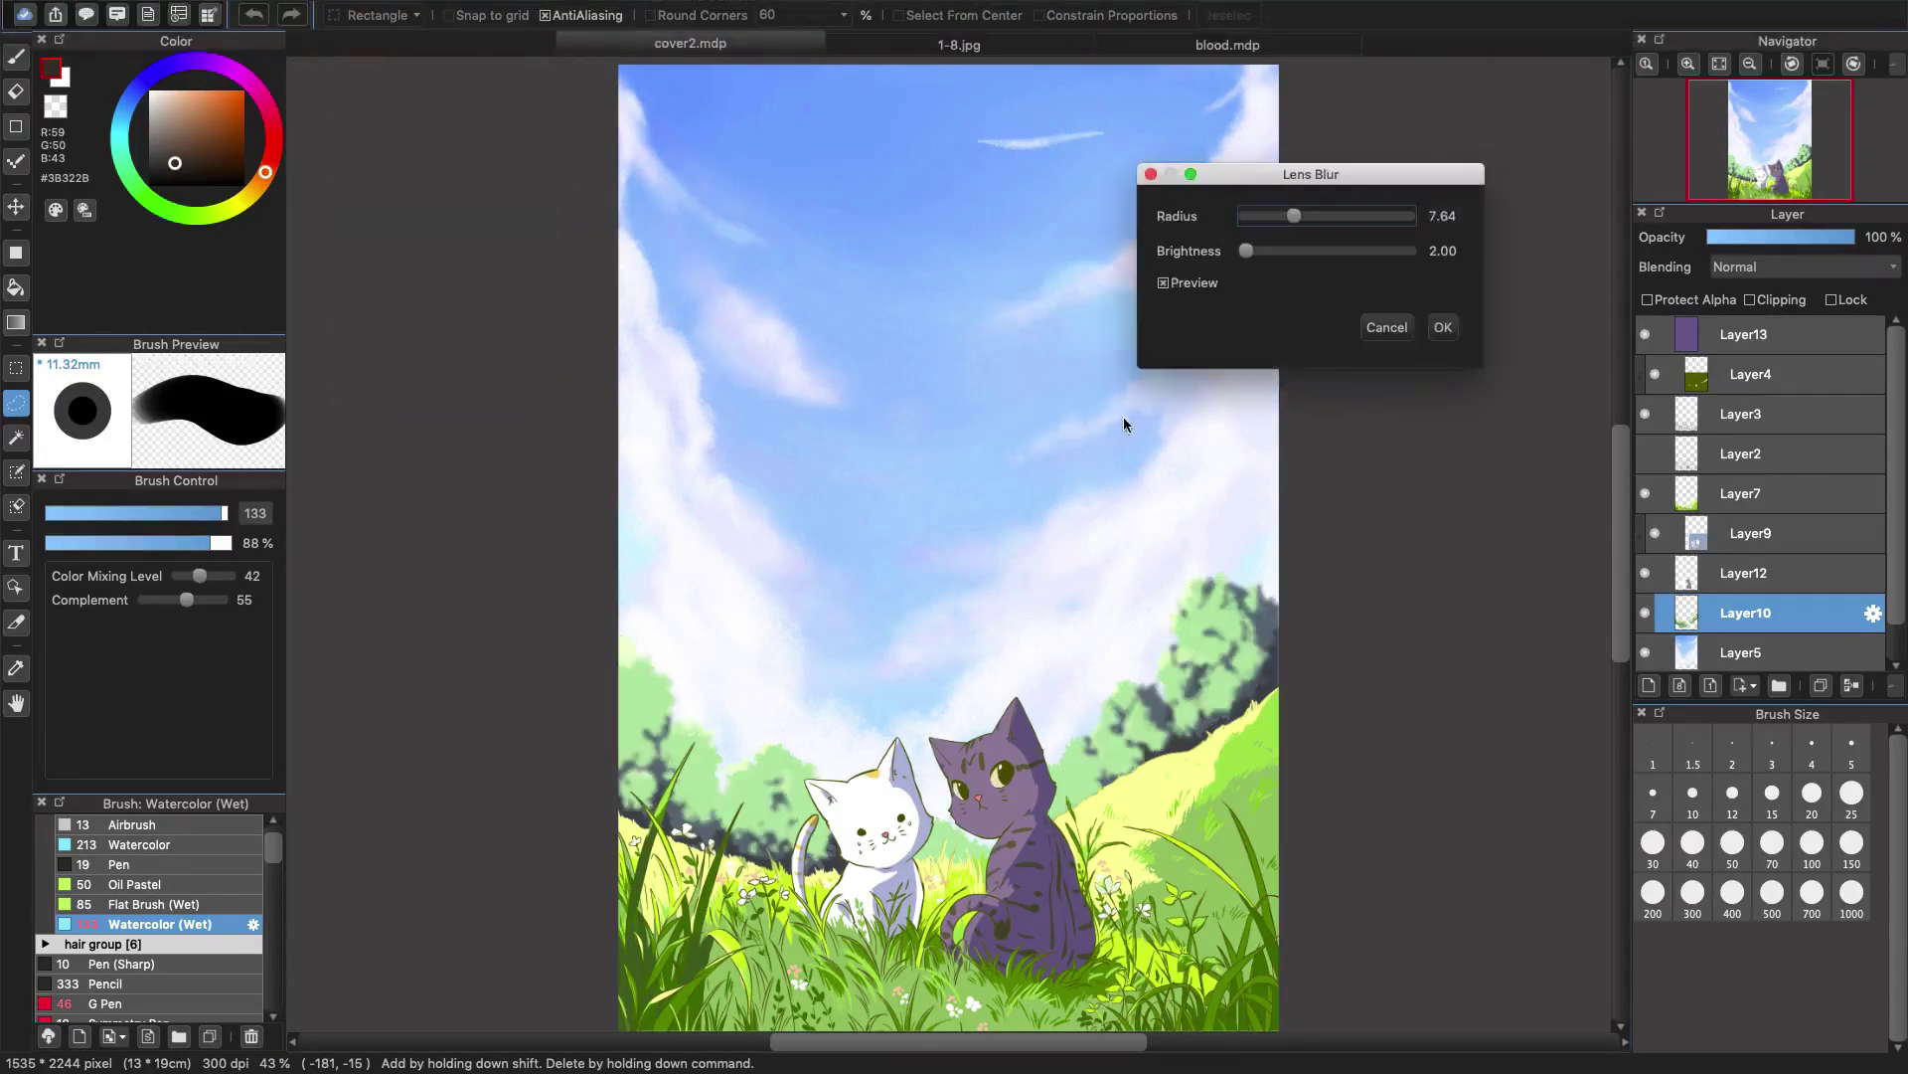
left_click_drag(1299, 213, 1422, 256)
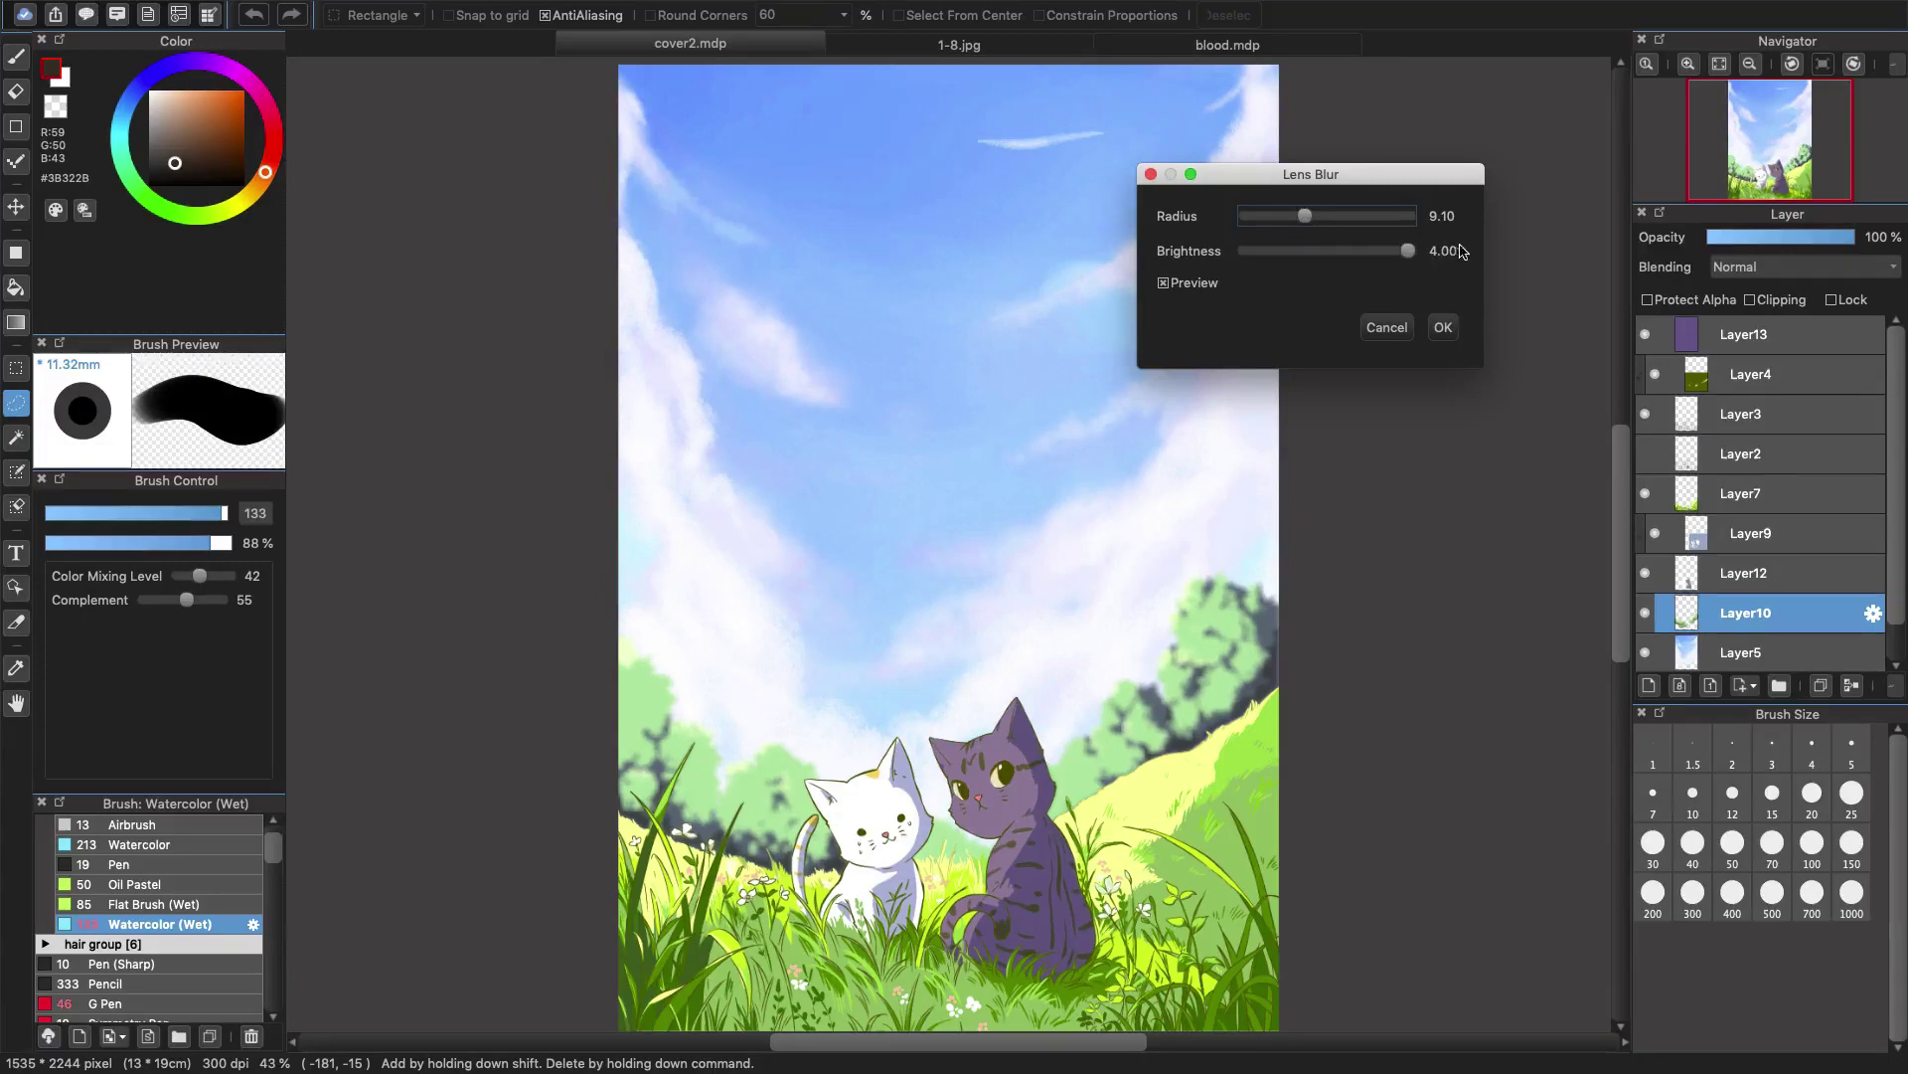
left_click(1245, 252)
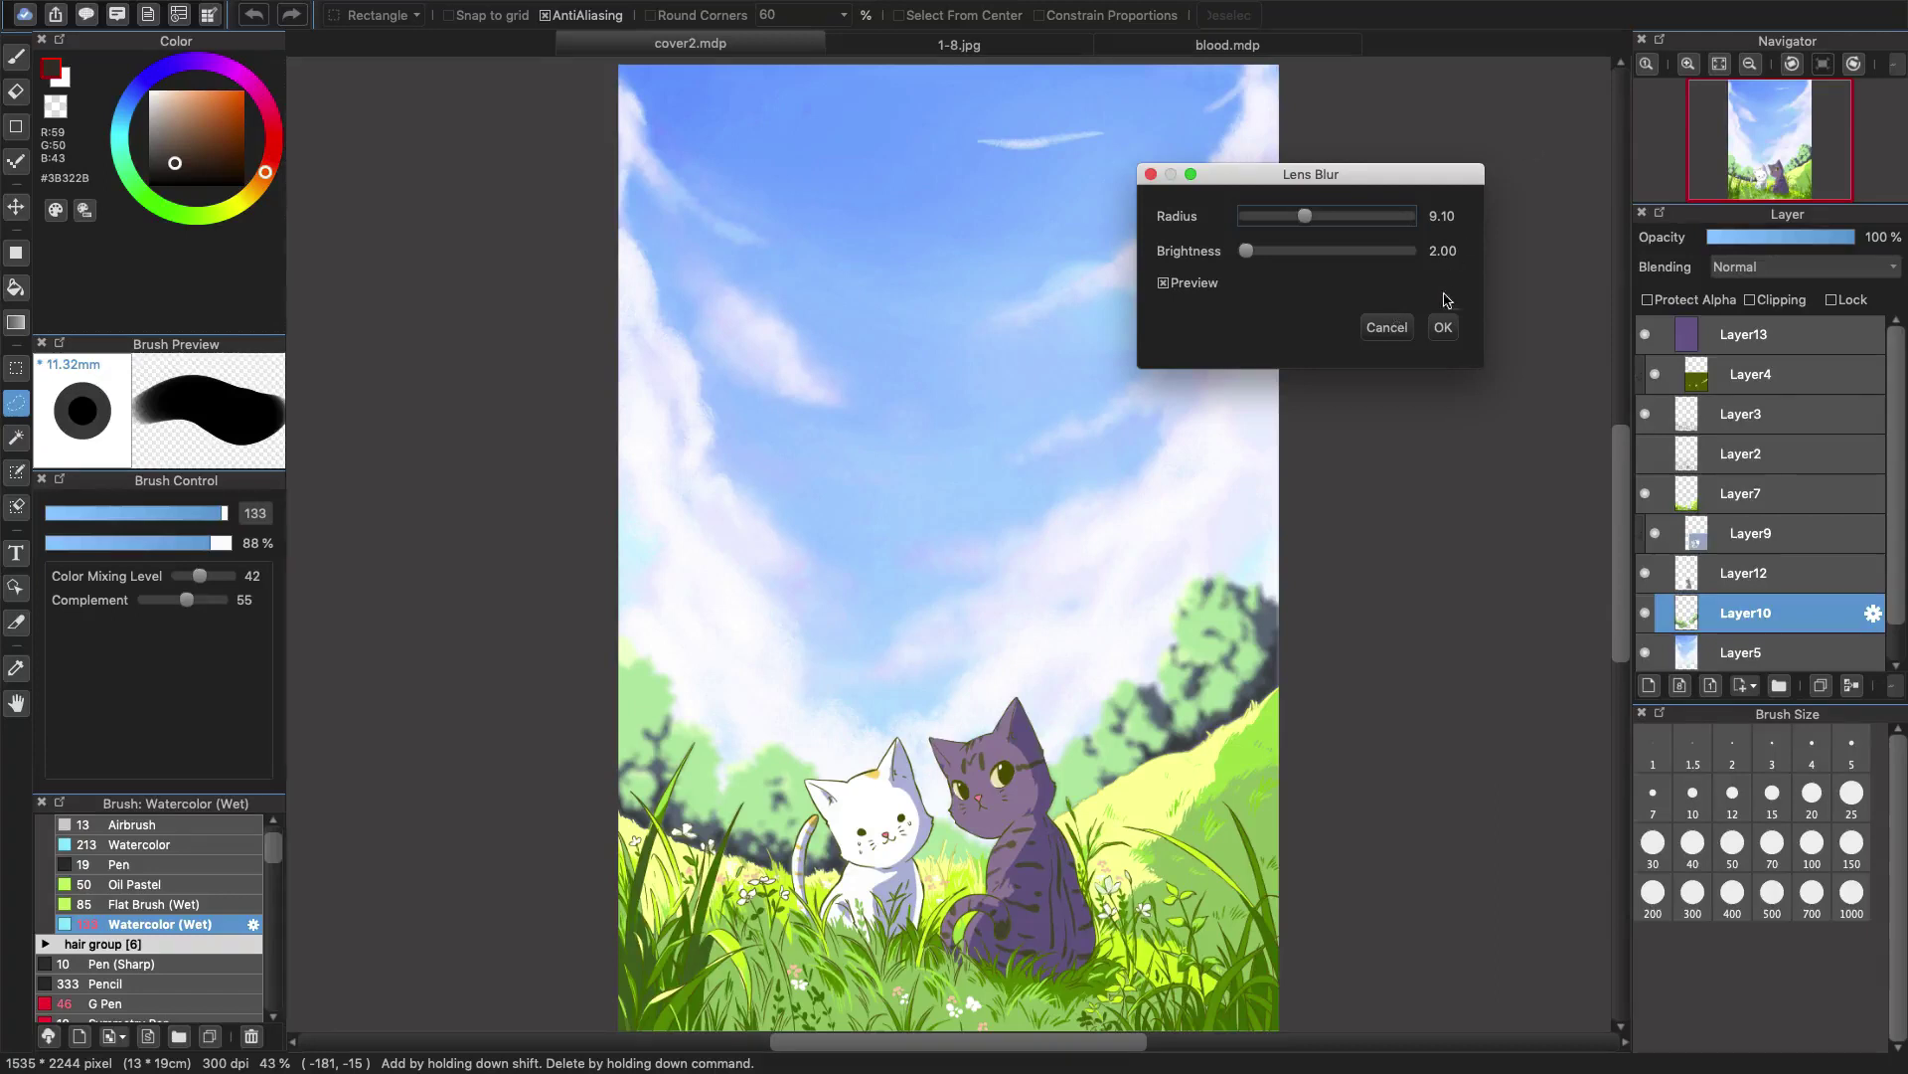
left_click(1443, 329)
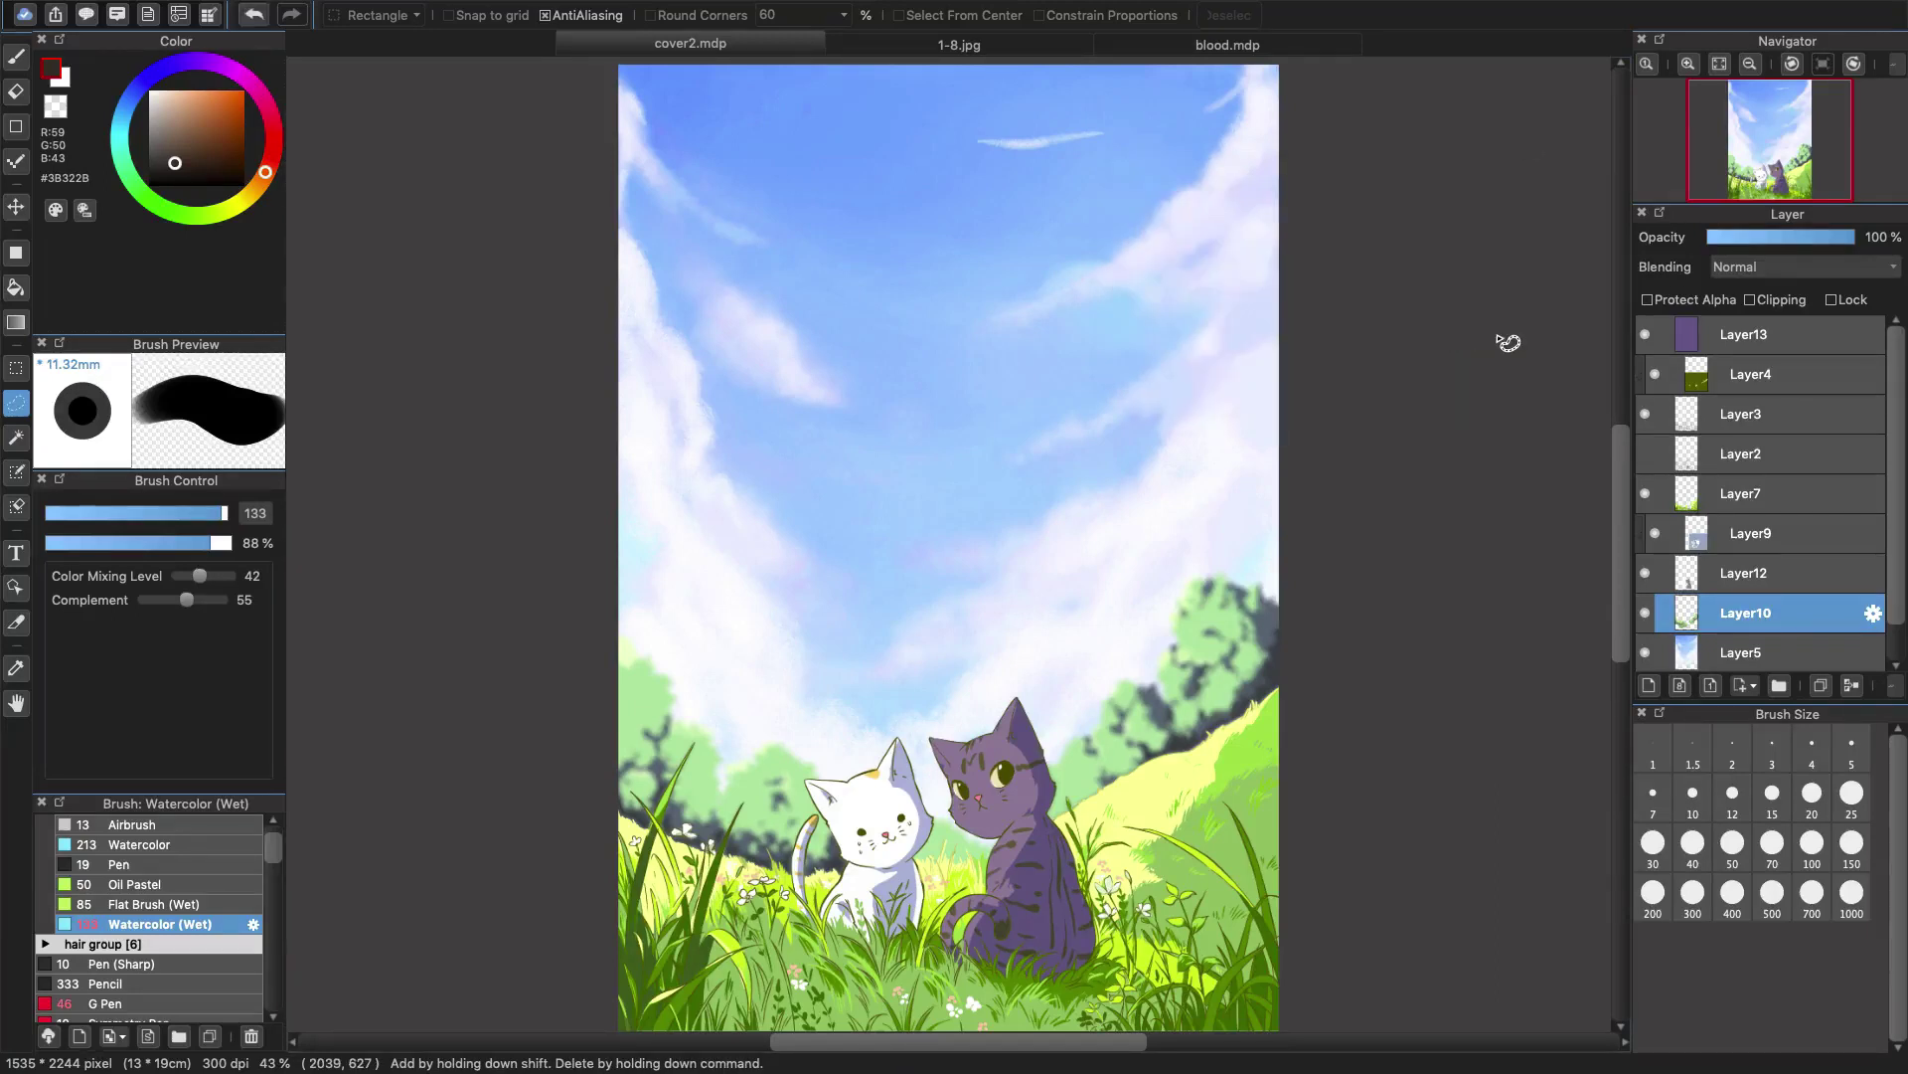
left_click(1259, 51)
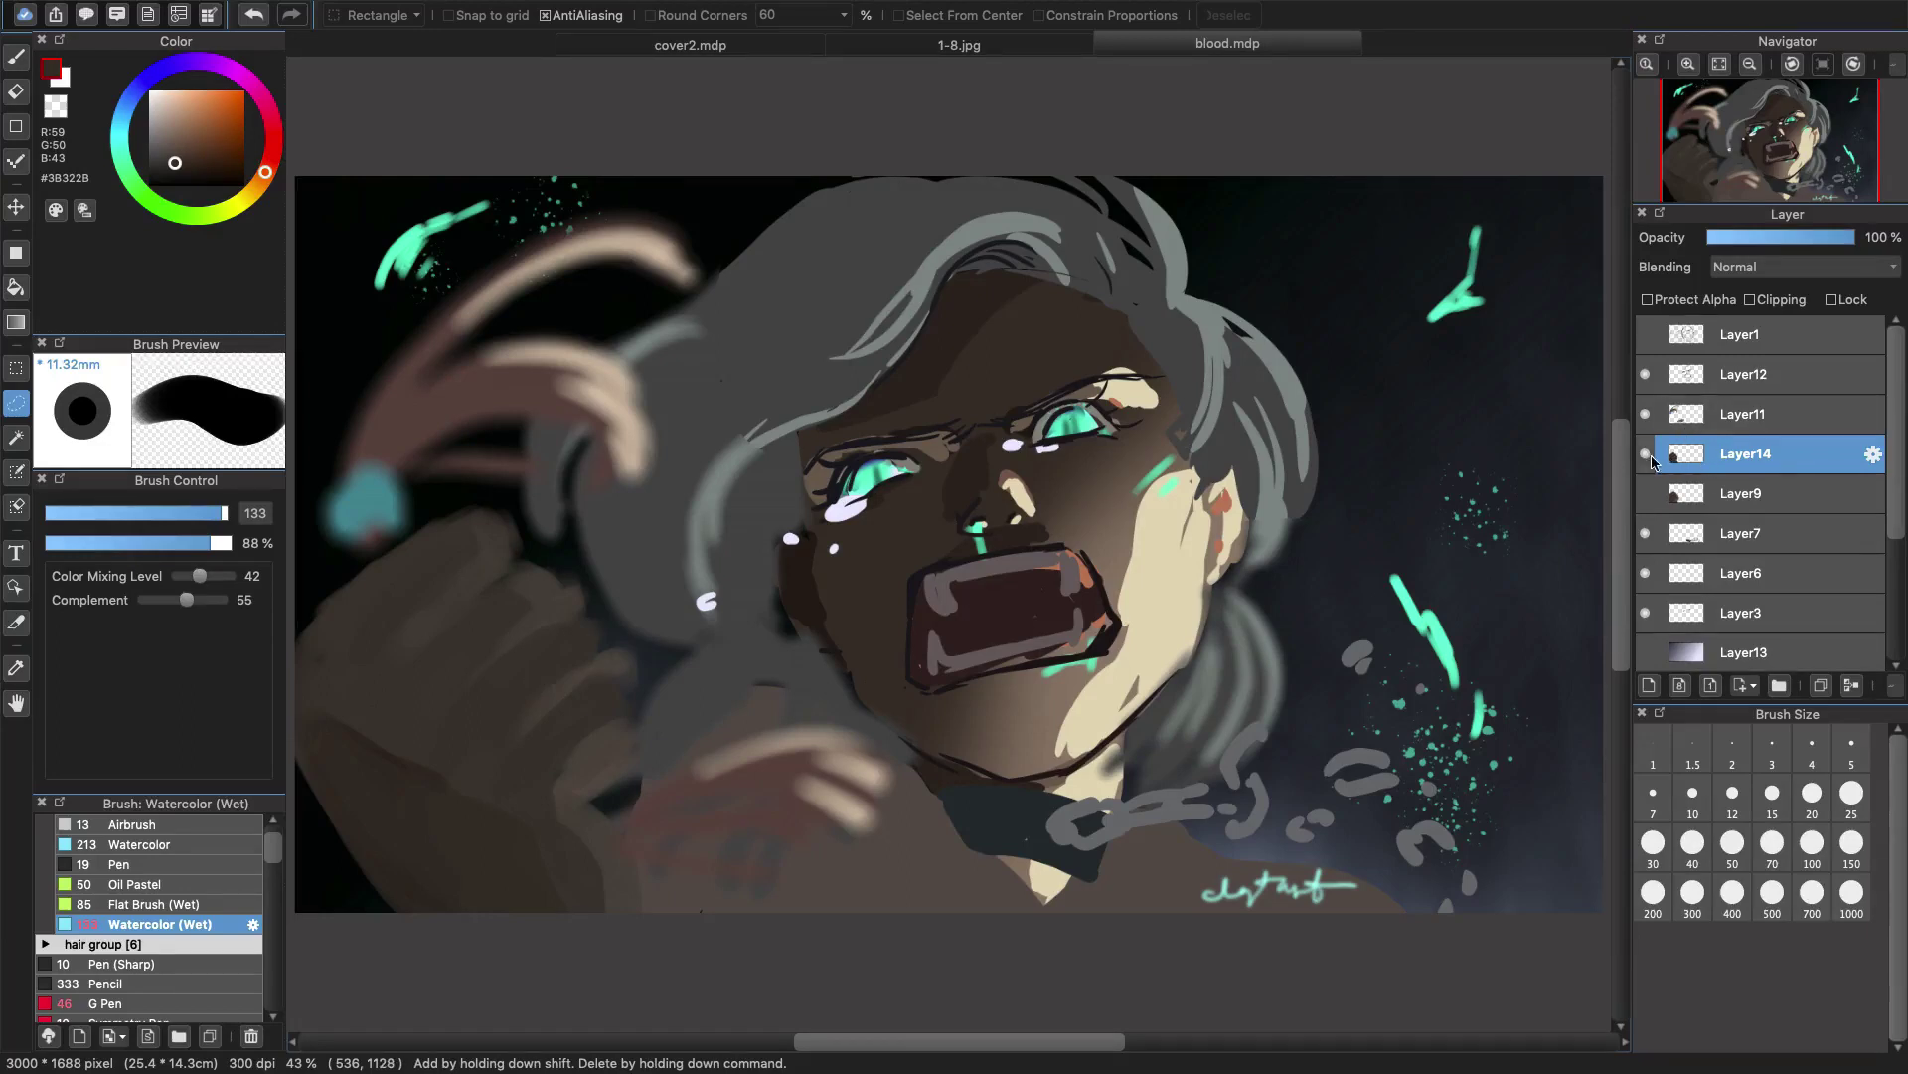
Toggle Layer9 and Layer14 hand layers to compare versions, leaving both hidden.
left_click(1646, 495)
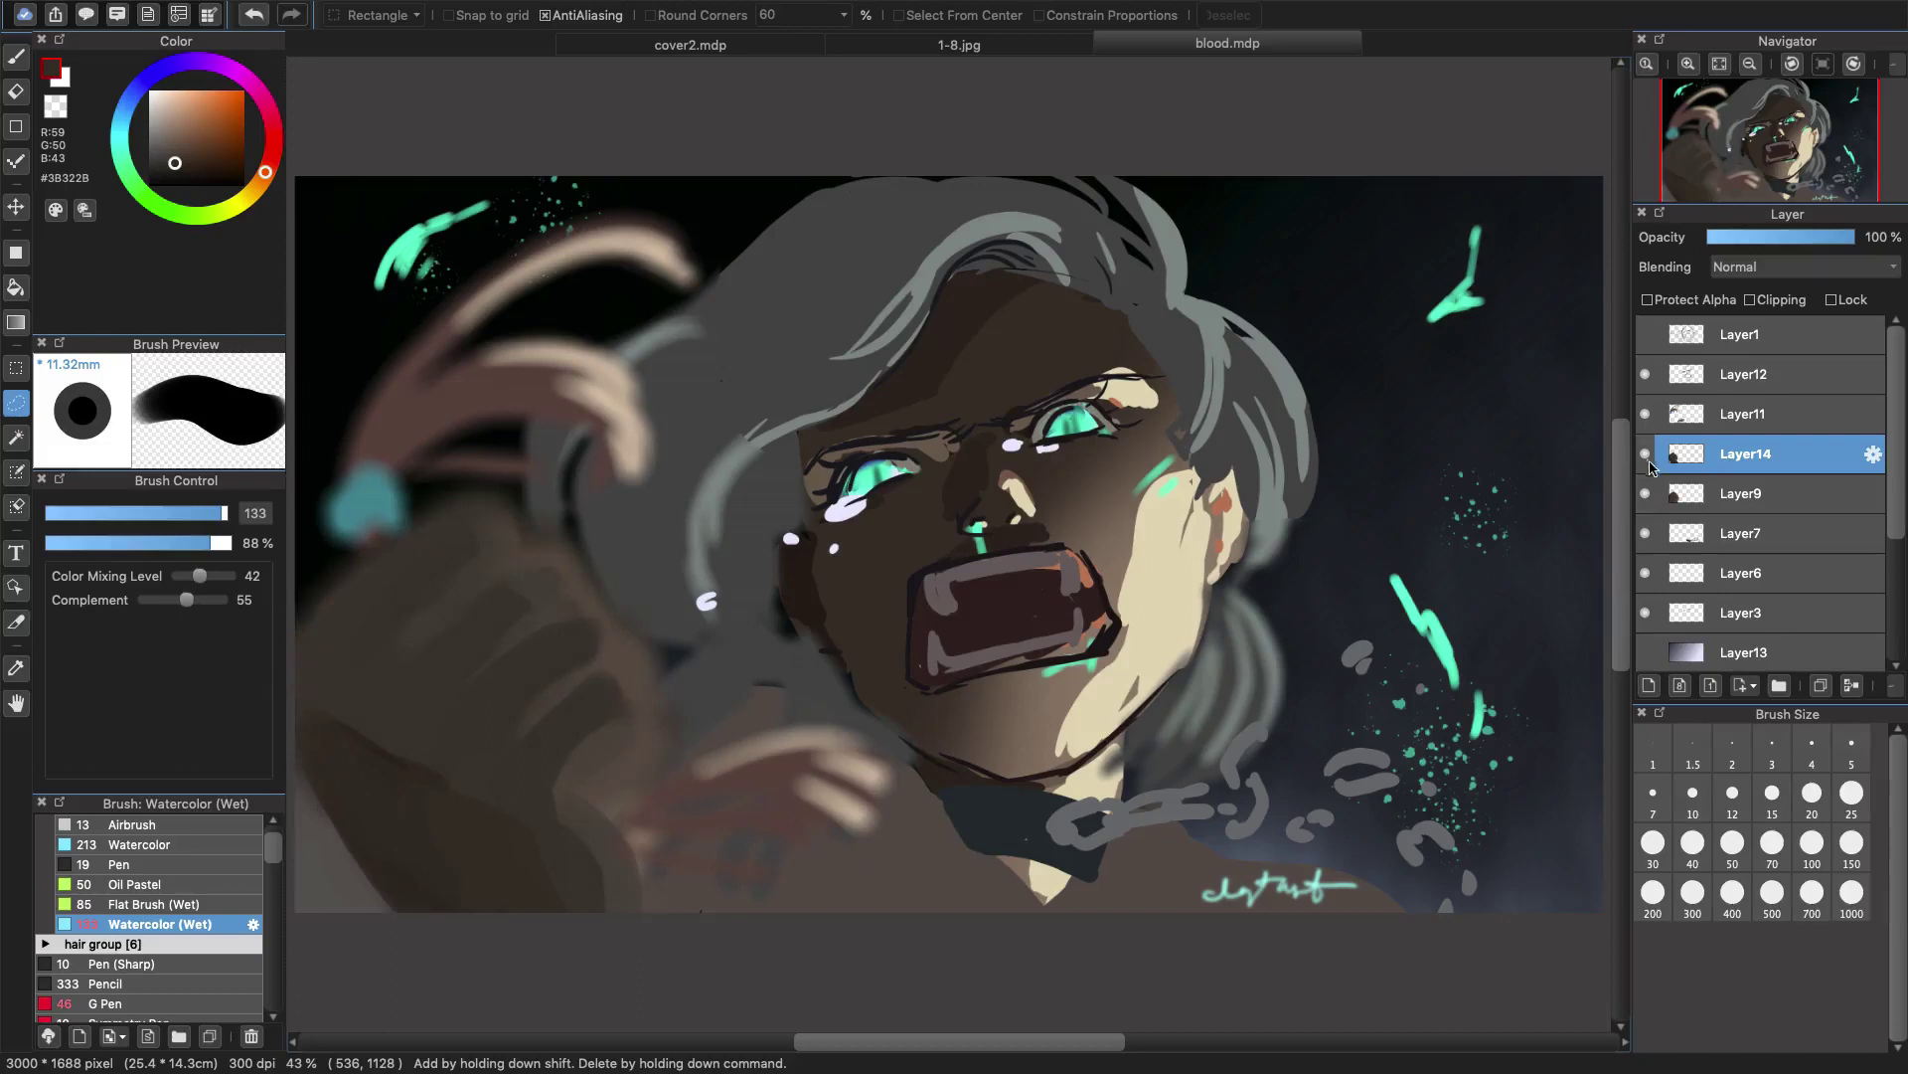
left_click(1647, 458)
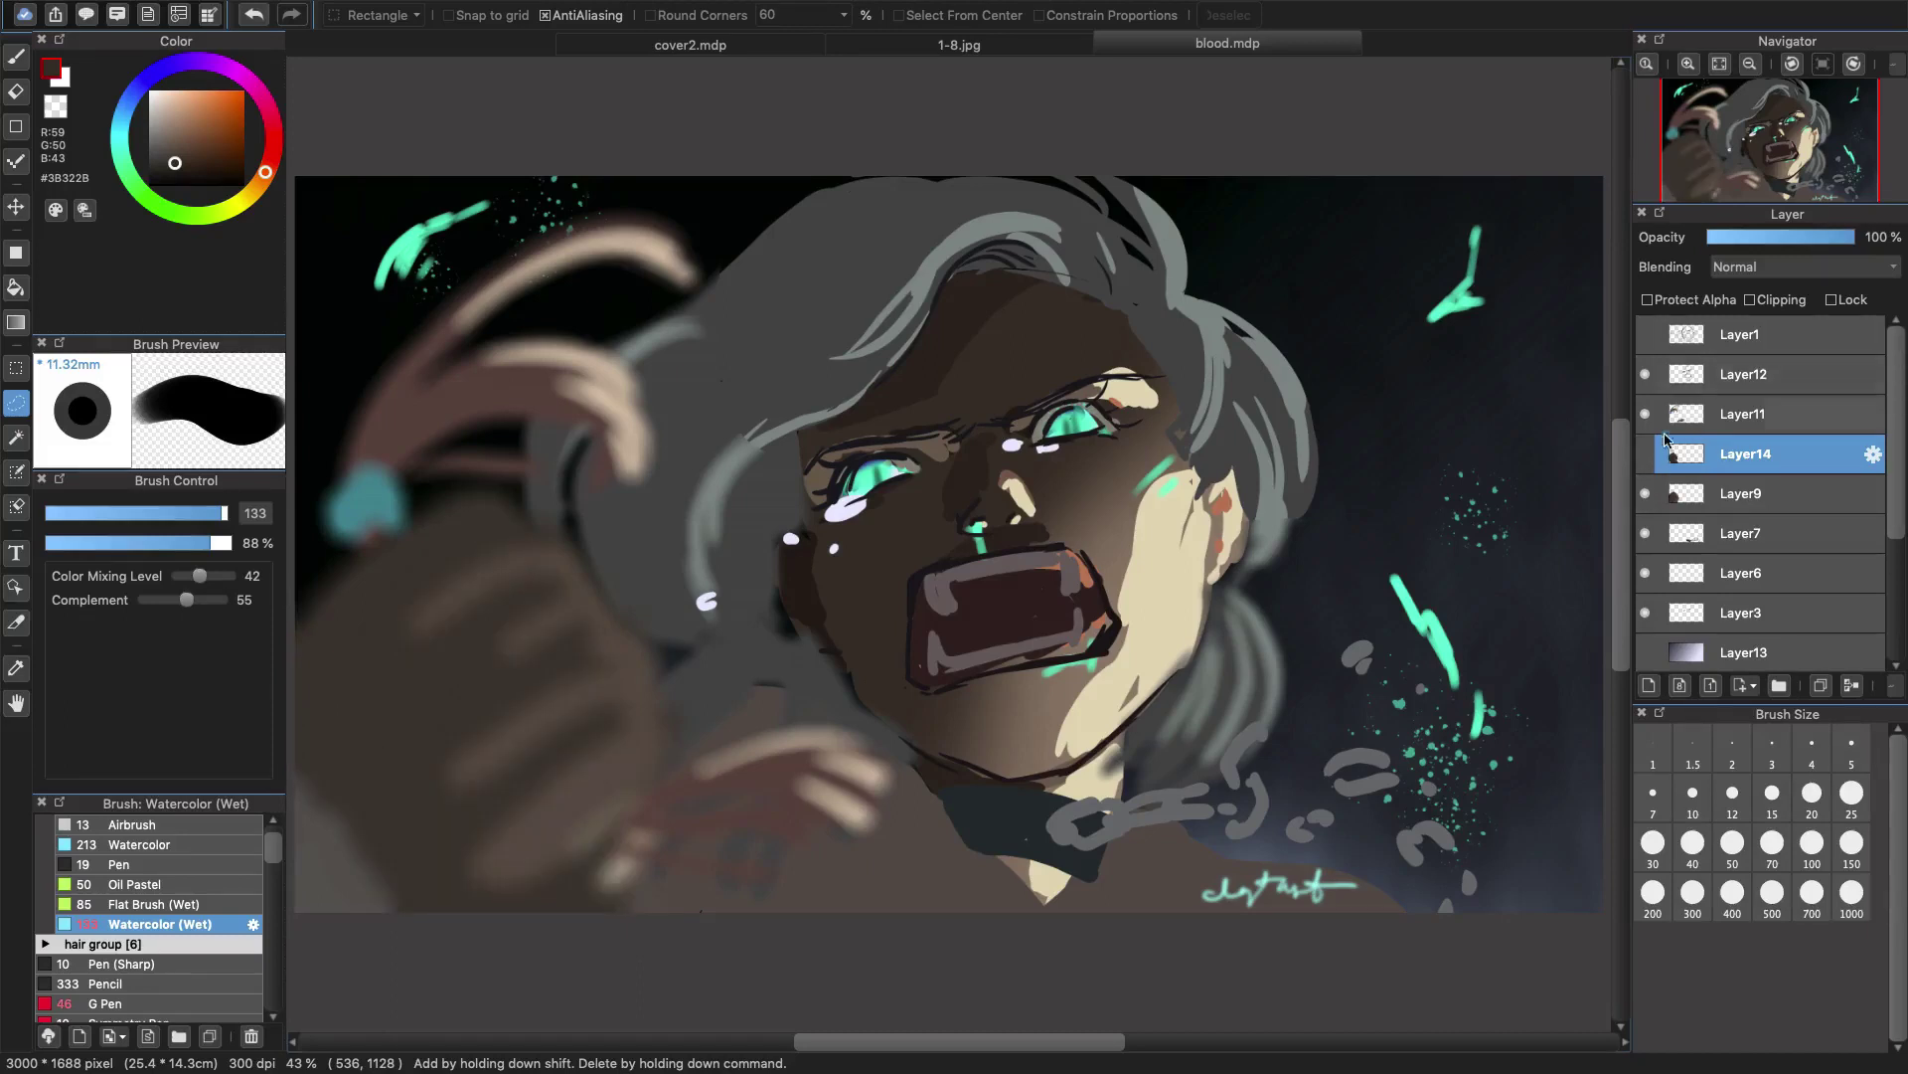
left_click(1646, 494)
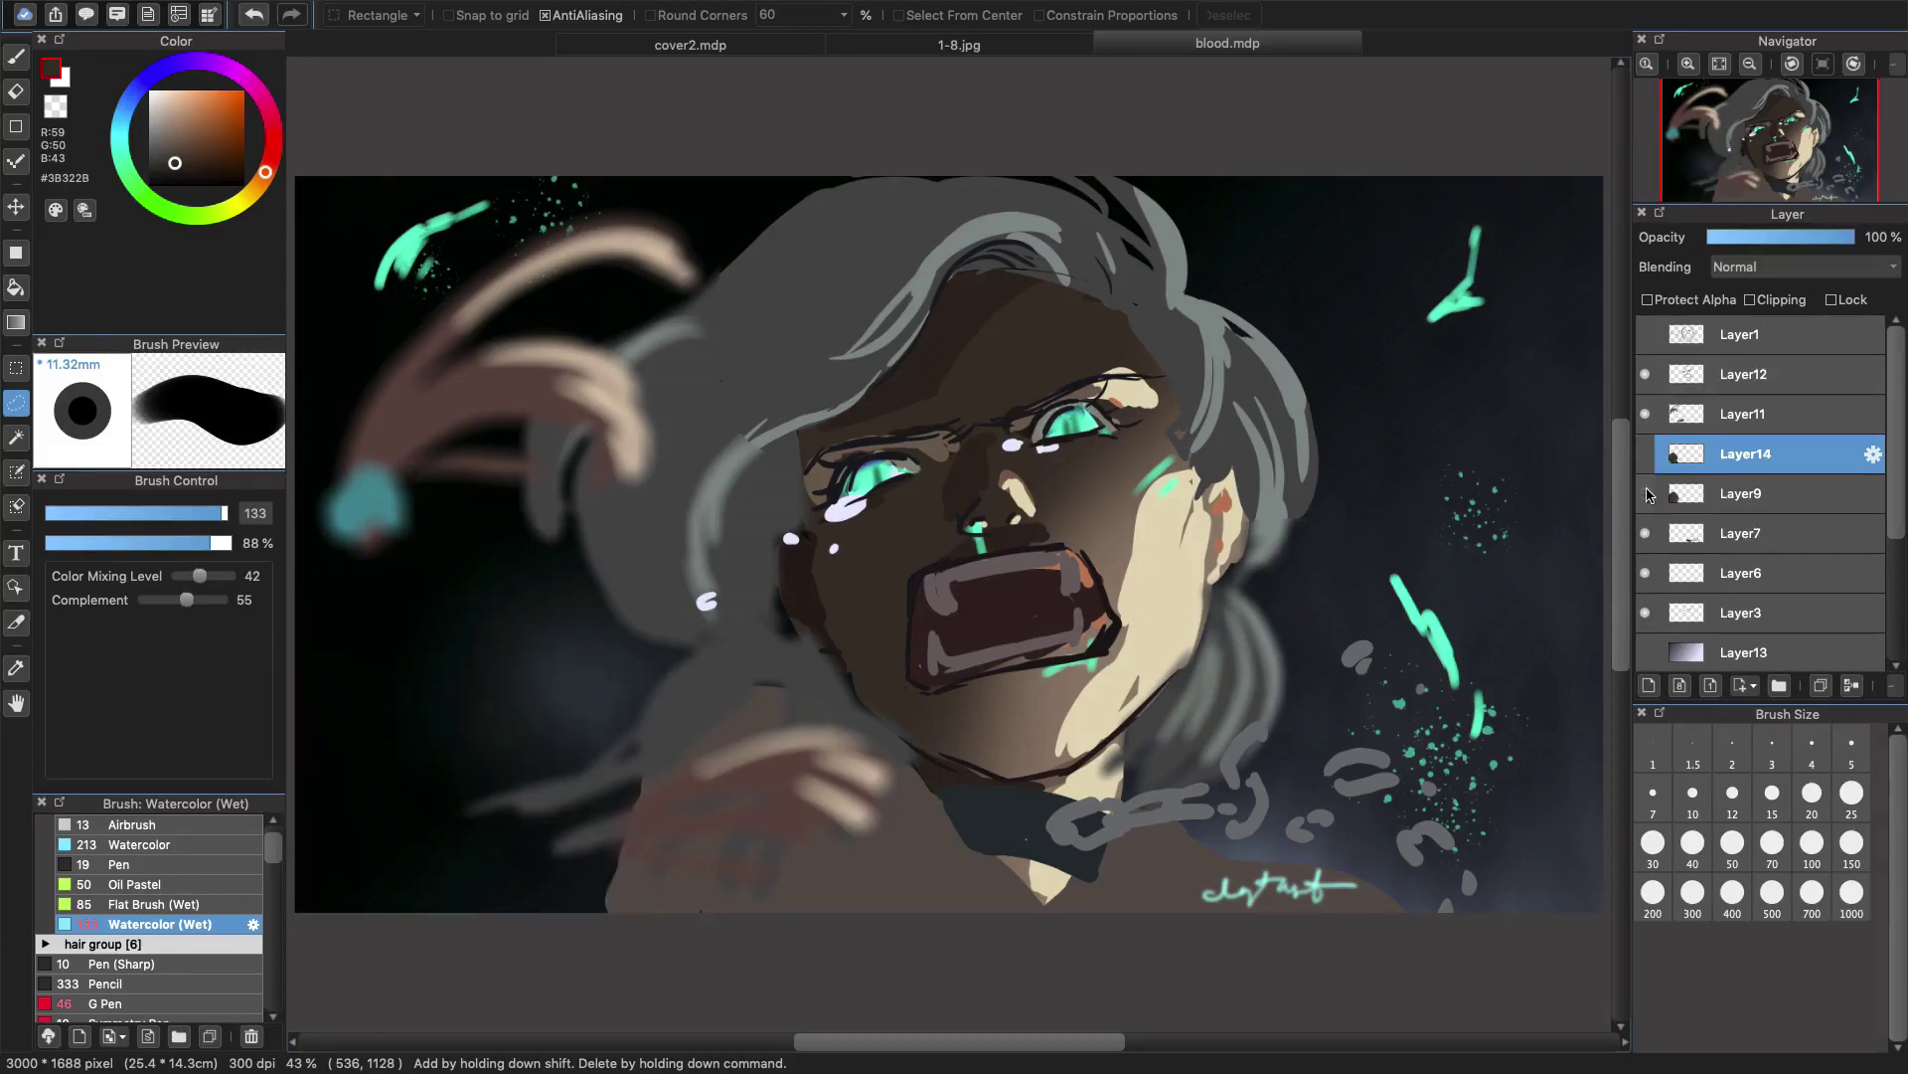
left_click(1646, 454)
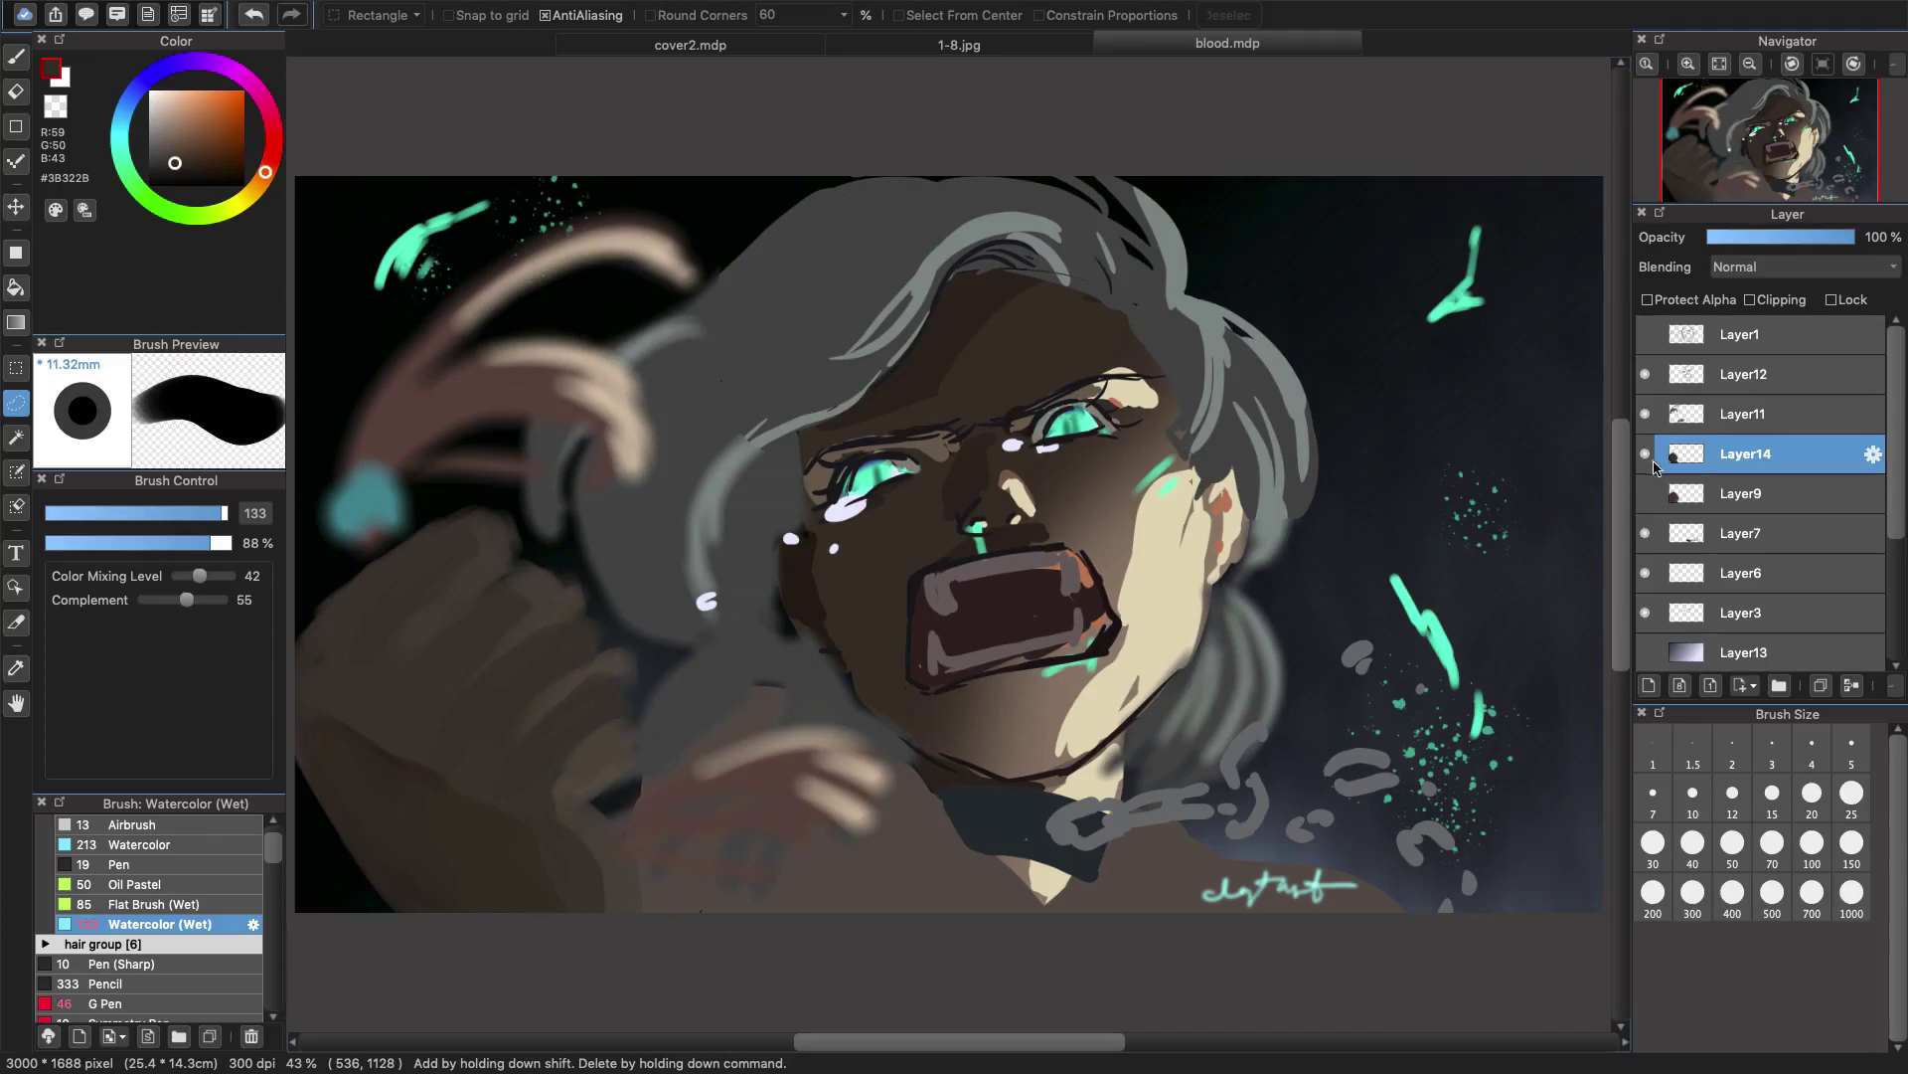
left_click(1647, 457)
left_click(1643, 496)
left_click(1646, 456)
left_click(1645, 494)
left_click(1646, 455)
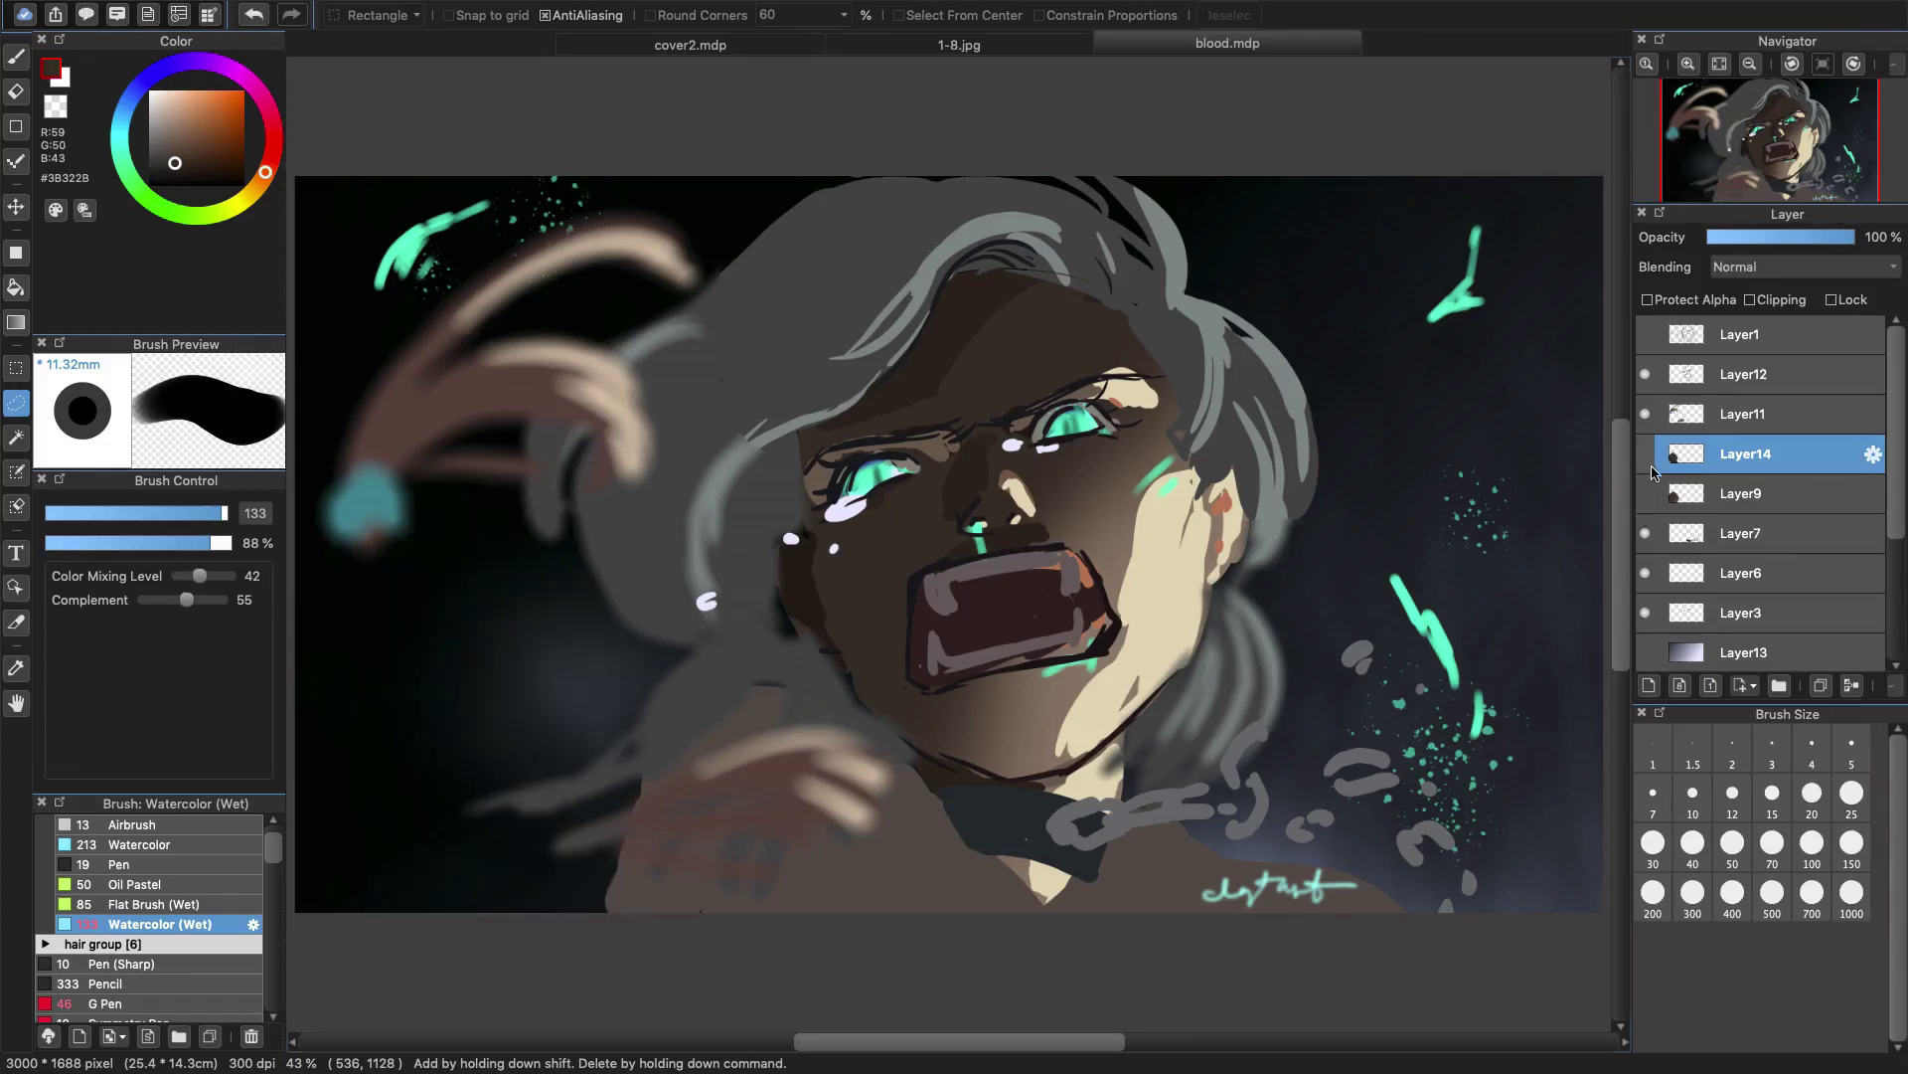